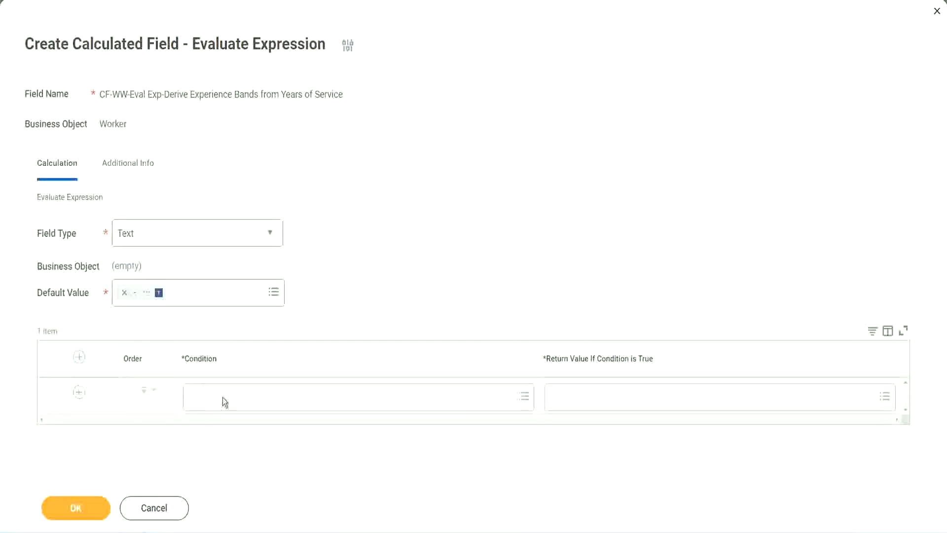
Set the first row's condition to CF-WW-TF-Length of Service between 0 and 7 years, copying the field name from the Notepad++ notes
left_click(223, 397)
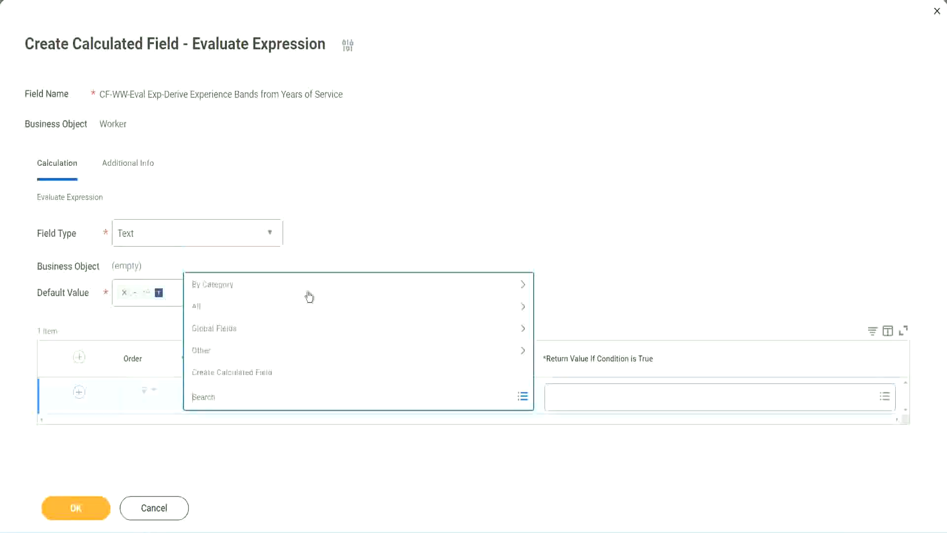
left_click(362, 220)
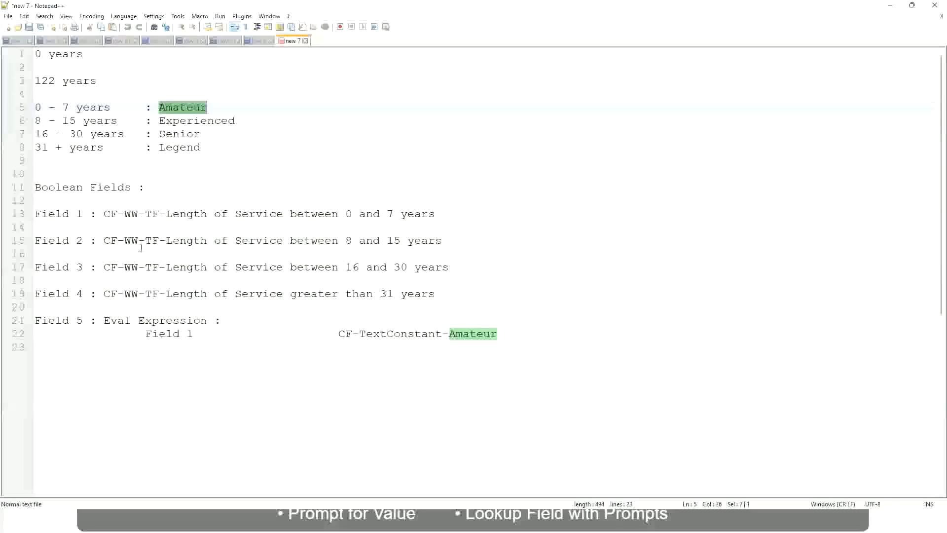
double_click(110, 214)
left_click_drag(104, 213, 435, 217)
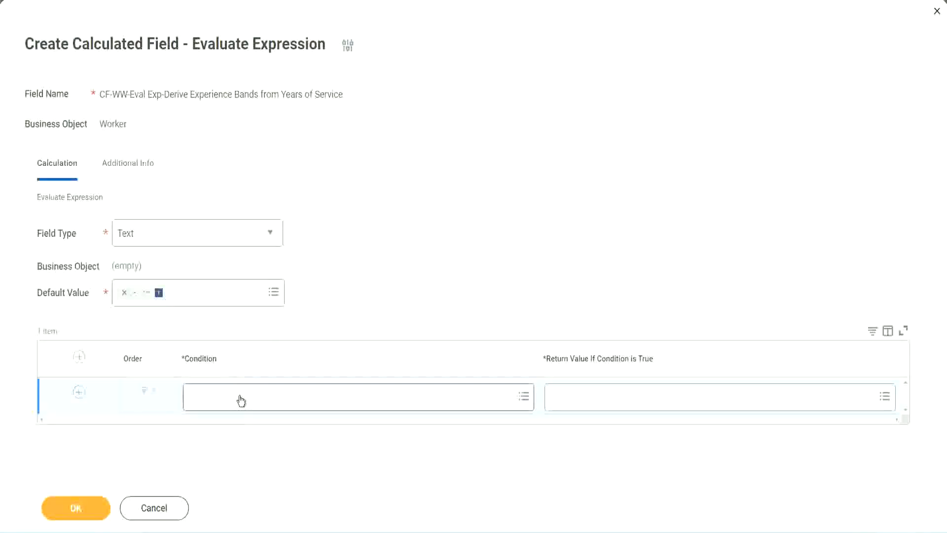
left_click(240, 401)
type("CF-WW TF-Length of Service between 0 and 7 years")
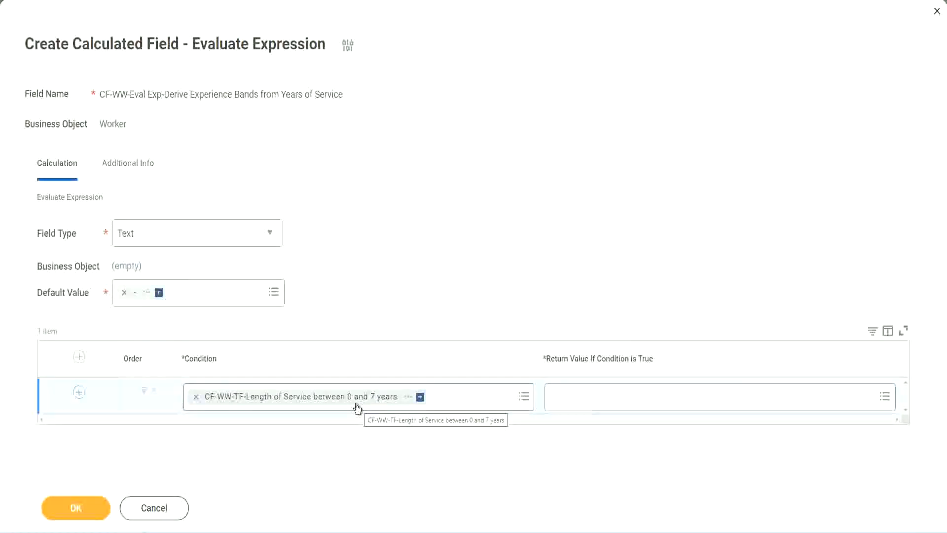
left_click(616, 404)
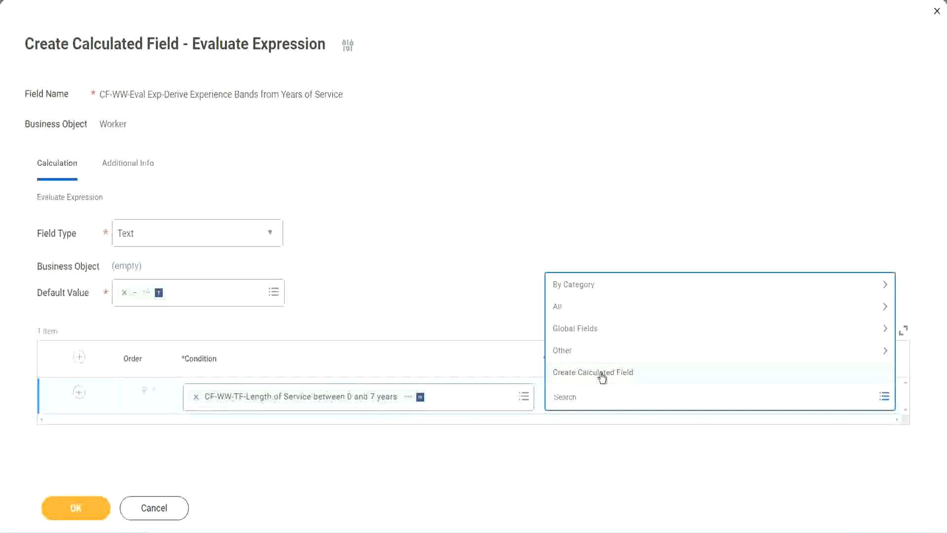
left_click(547, 242)
left_click(570, 401)
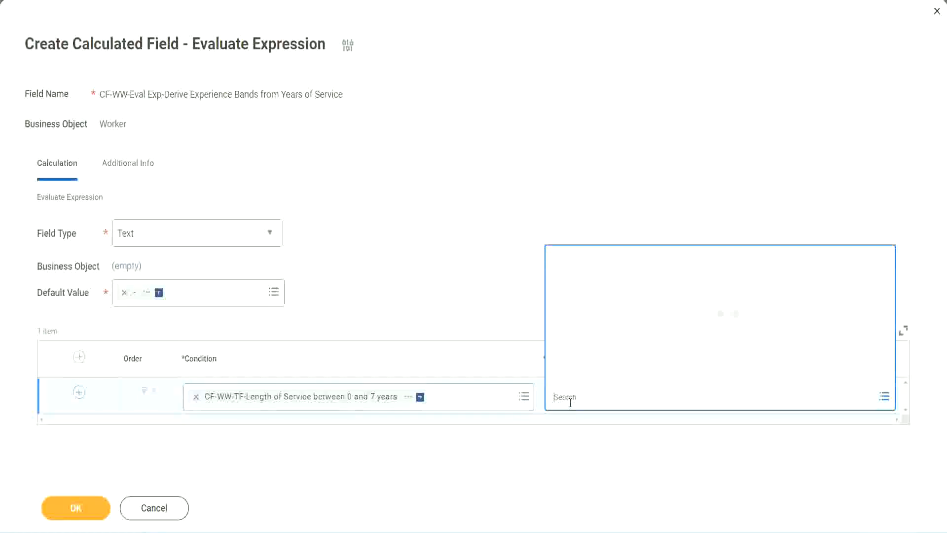
type("Amaterue")
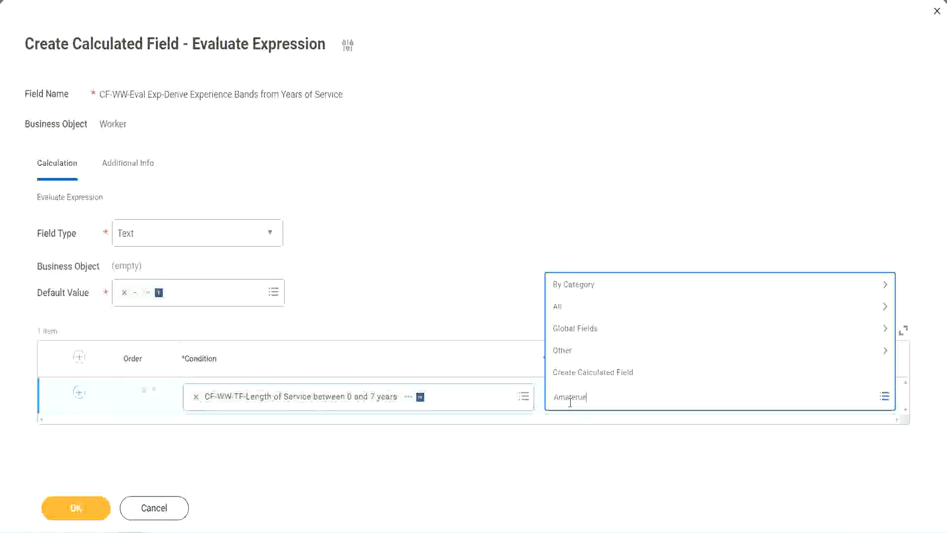
left_click(477, 287)
left_click(597, 400)
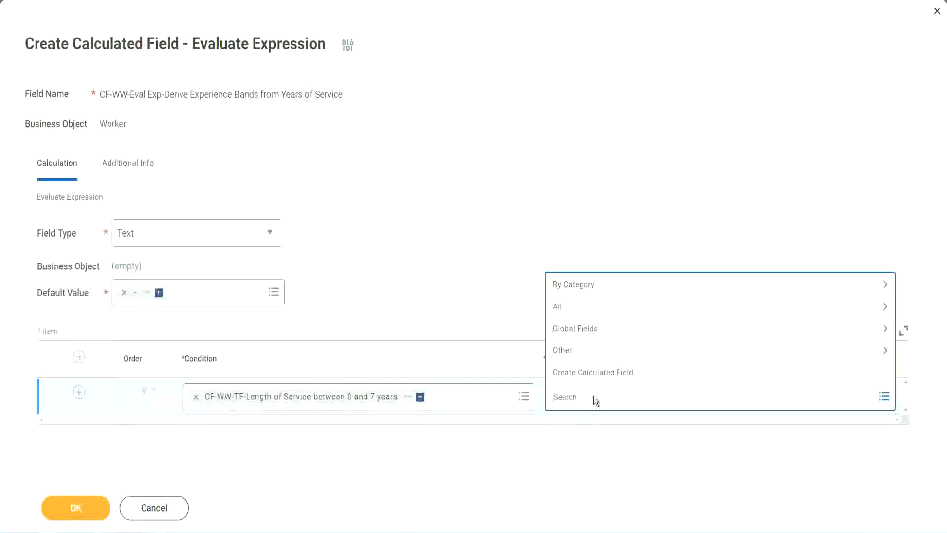
left_click(478, 286)
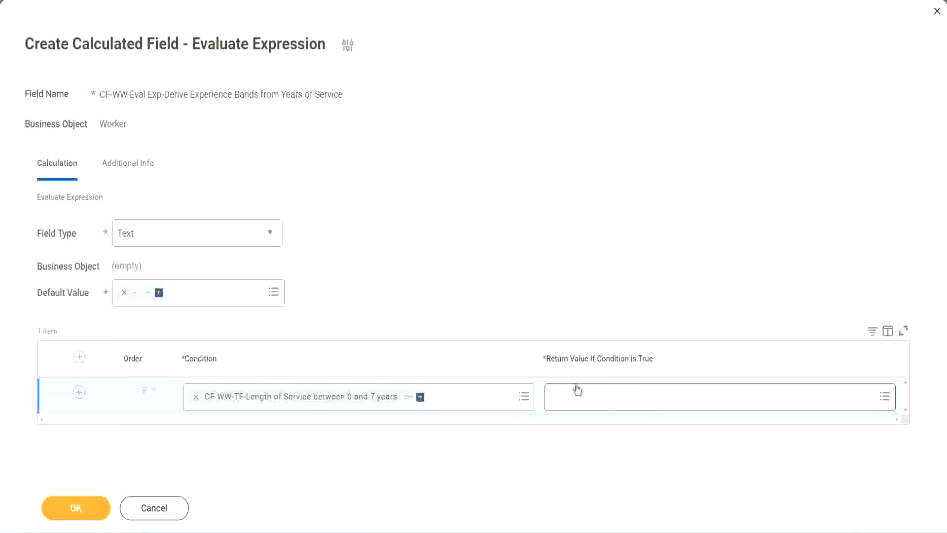
Start creating a calculated field for the first row's return value and name it CF-WW-TC-Amateur
left_click(614, 396)
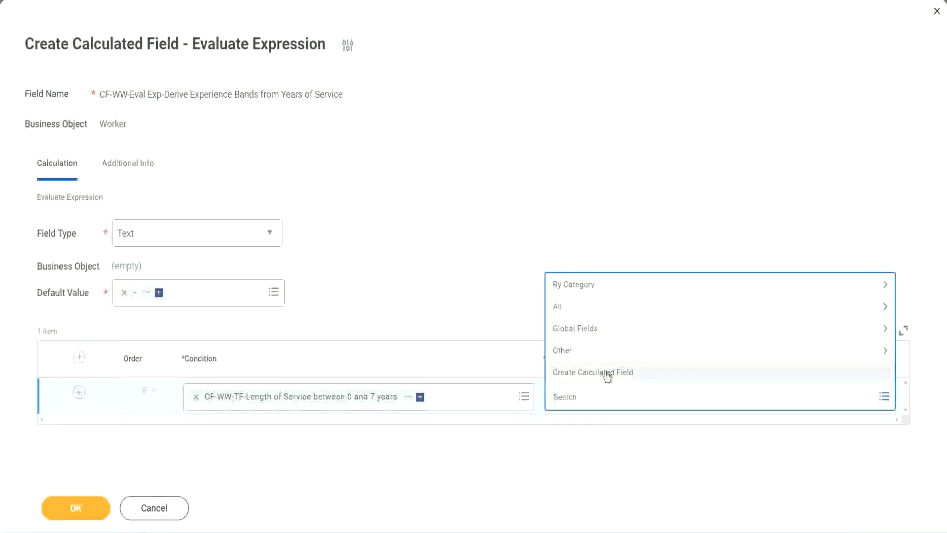
left_click(607, 375)
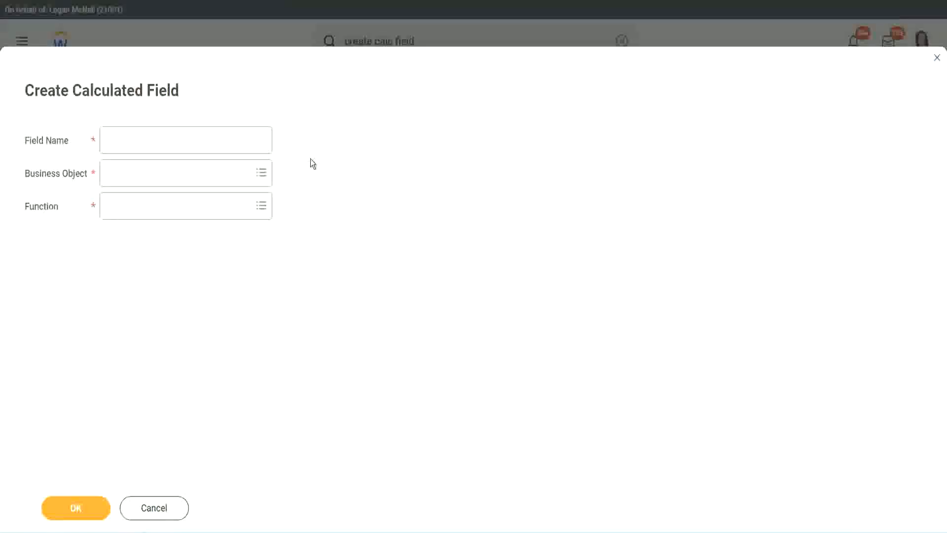
left_click(116, 141)
type("CF")
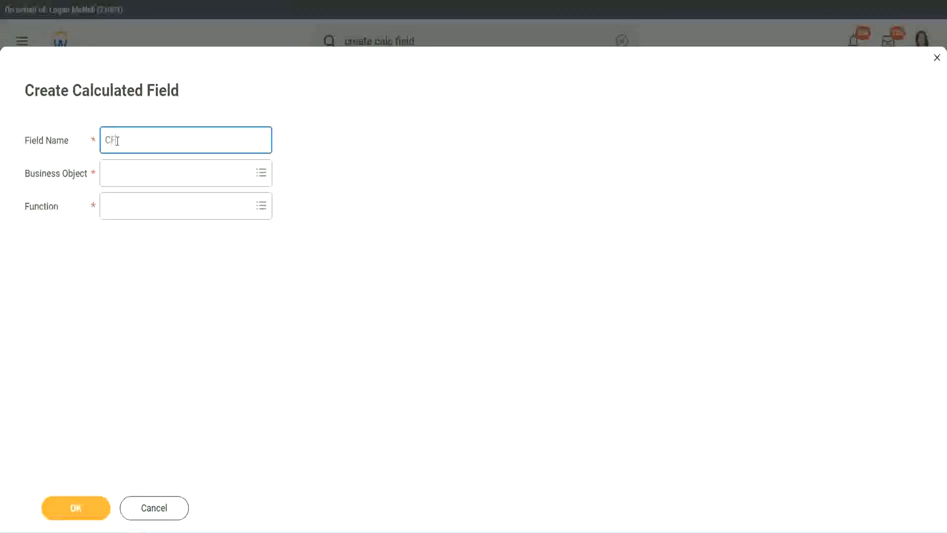
type("_TI")
type("-Am")
type("ateur")
left_click(118, 139)
type("WW")
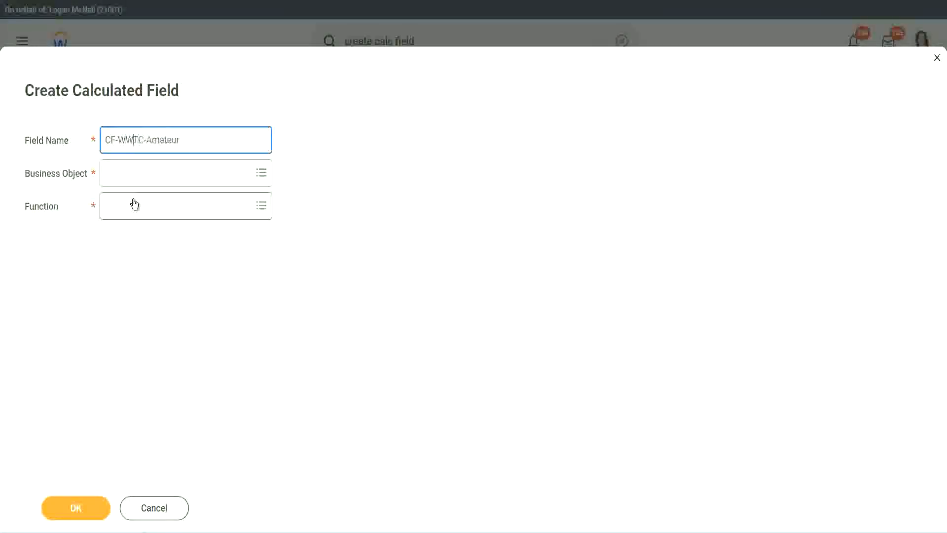
Set the business object of the CF-WW-TC-Amateur field to Global
left_click(134, 173)
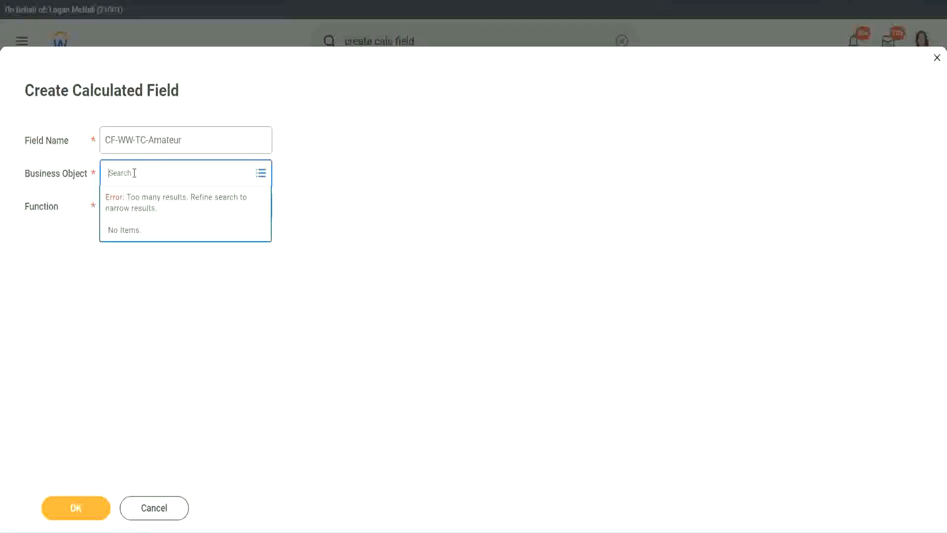
type("worker")
key("BackSpace")
key("BackSpace")
key("BackSpace")
key("BackSpace")
key("BackSpace")
key("BackSpace")
type("global")
key("Return")
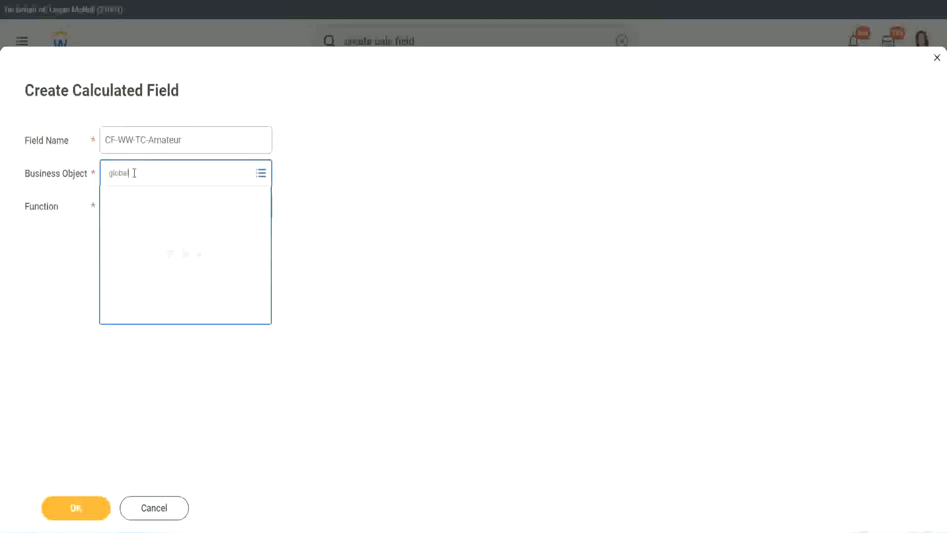
left_click(147, 230)
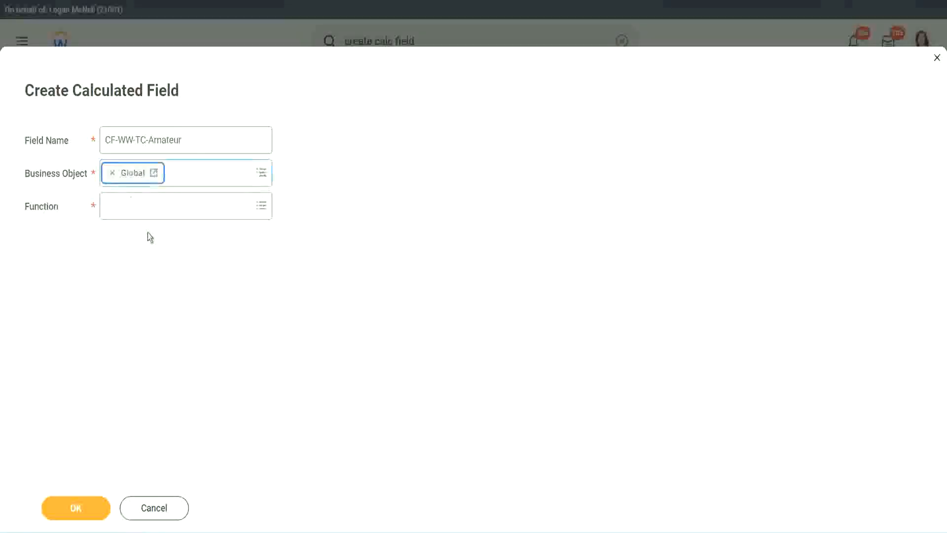
triple_click(186, 140)
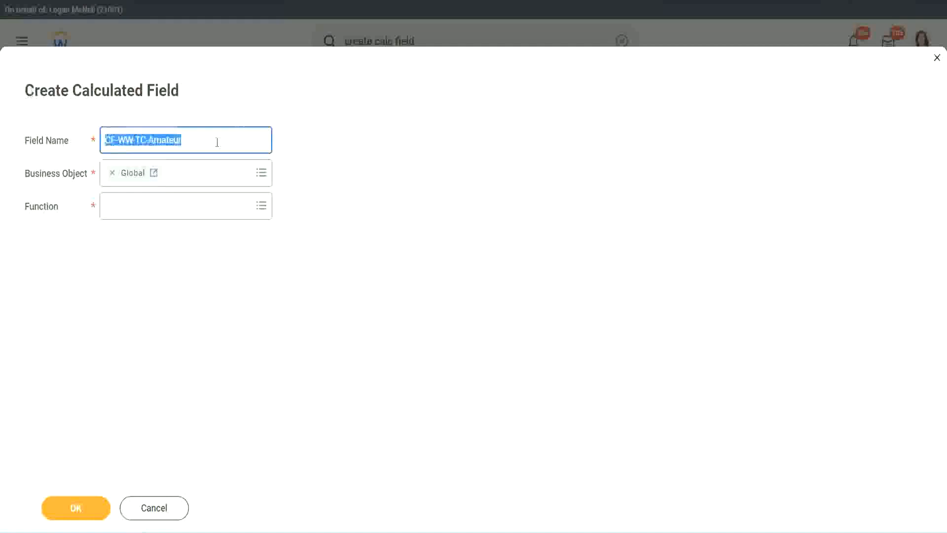
left_click(209, 142)
double_click(186, 140)
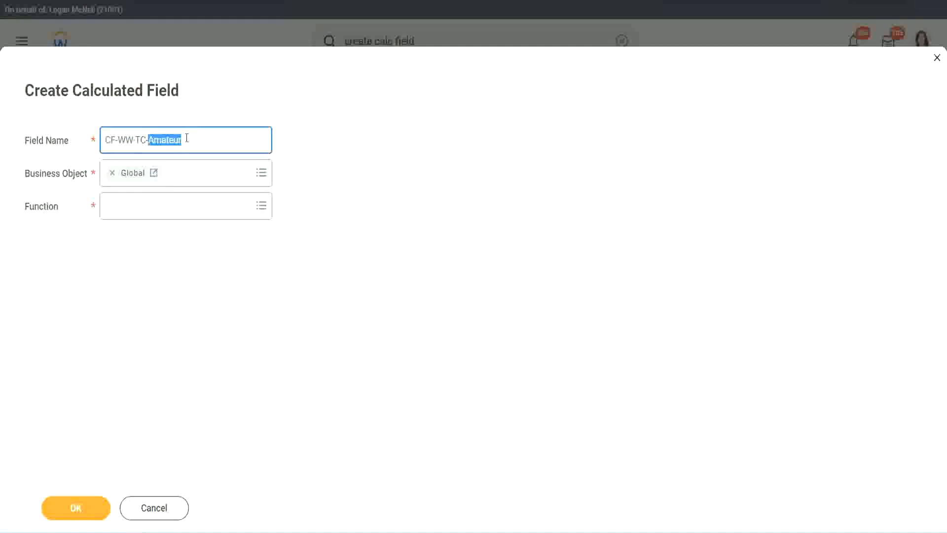
left_click(196, 139)
double_click(177, 142)
Choose Text Constant as the function of the CF-WW-TC-Amateur field and continue to its calculation settings
left_click(131, 206)
type("text c")
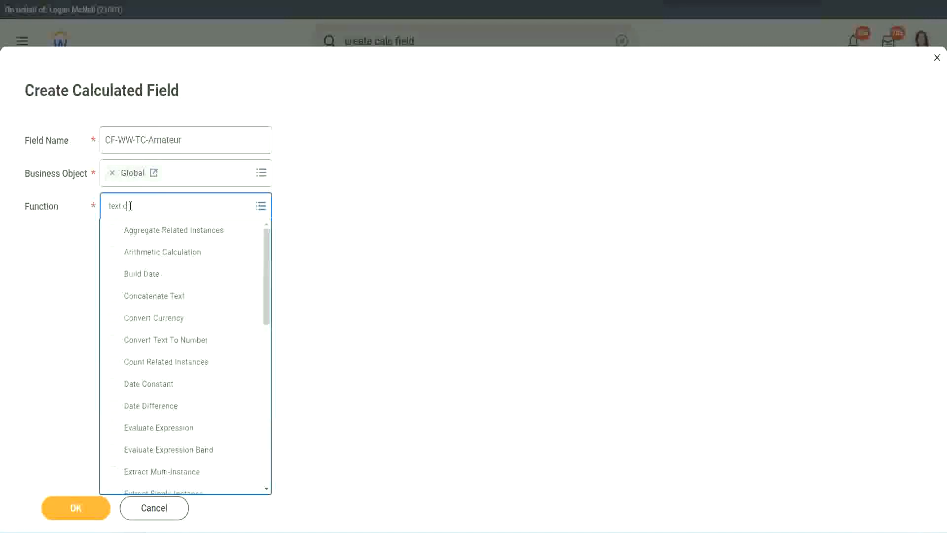
type("onst")
key("Return")
left_click(78, 513)
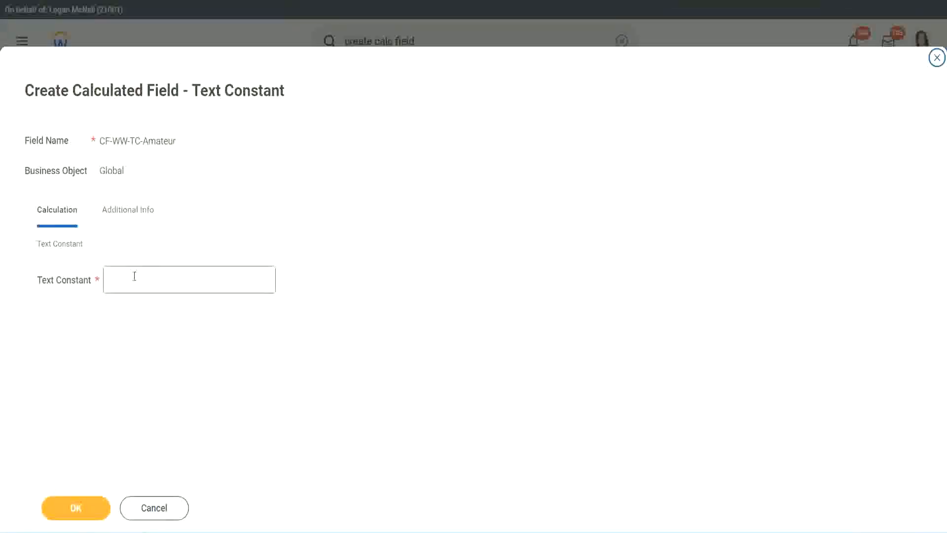
Set the text constant to Amateur and save the field as the first row's return value
left_click(150, 277)
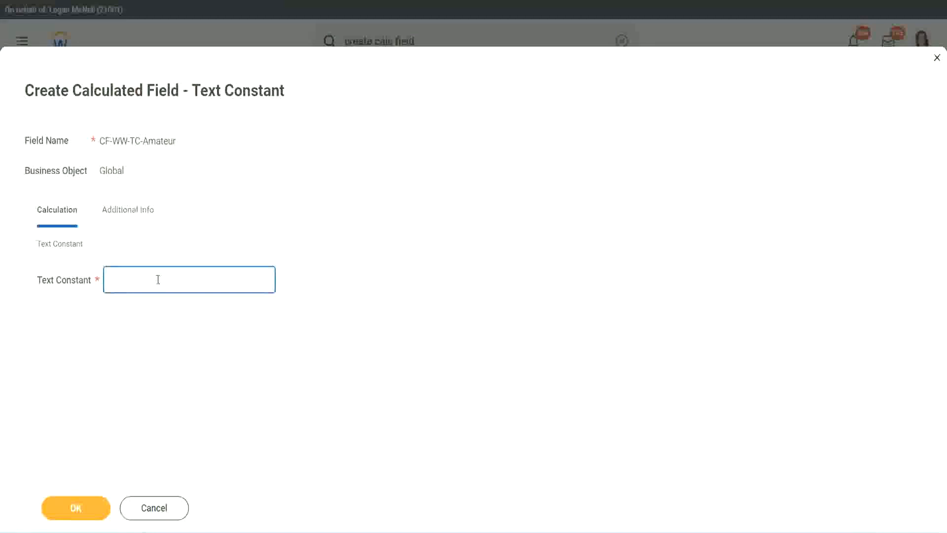
type("Amateur")
left_click(74, 509)
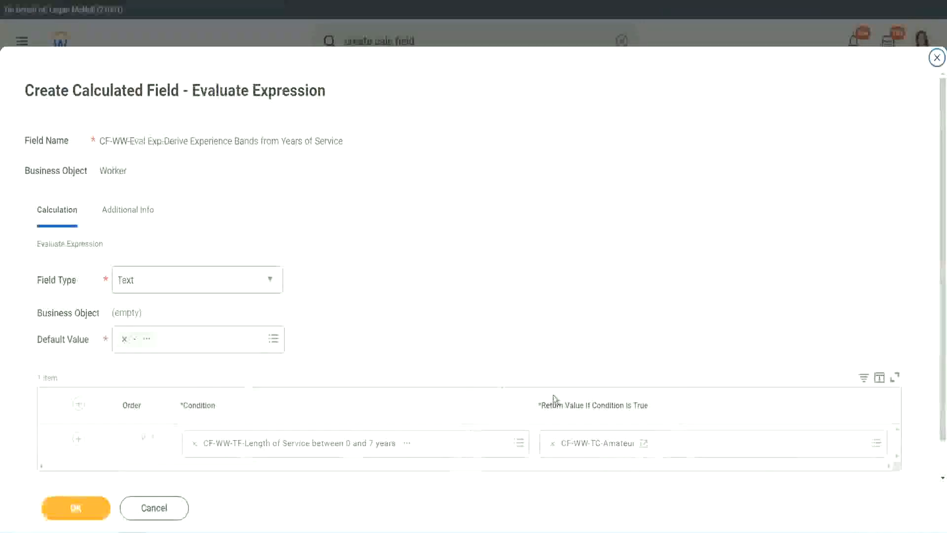
right_click(588, 448)
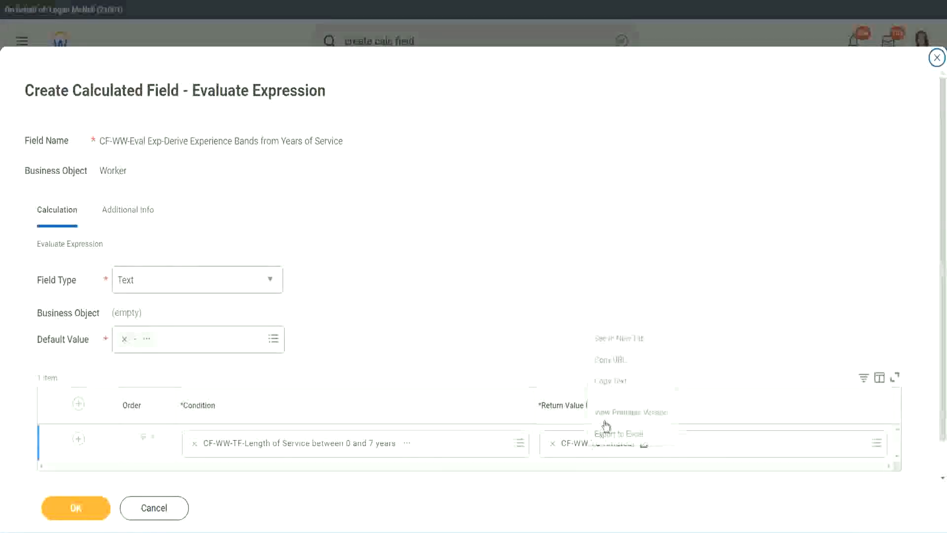
left_click(545, 402)
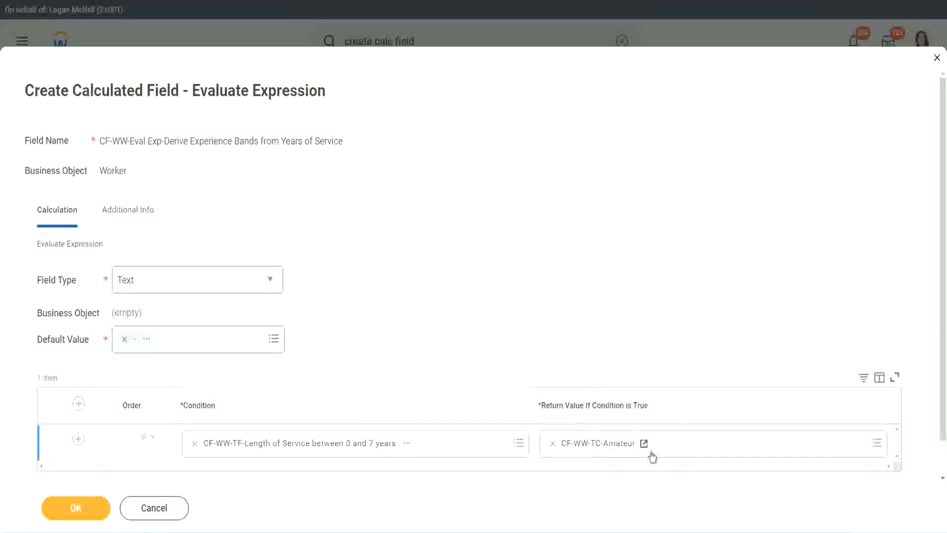
Add three empty condition rows below the first one in the Evaluate Expression table
left_click(64, 454)
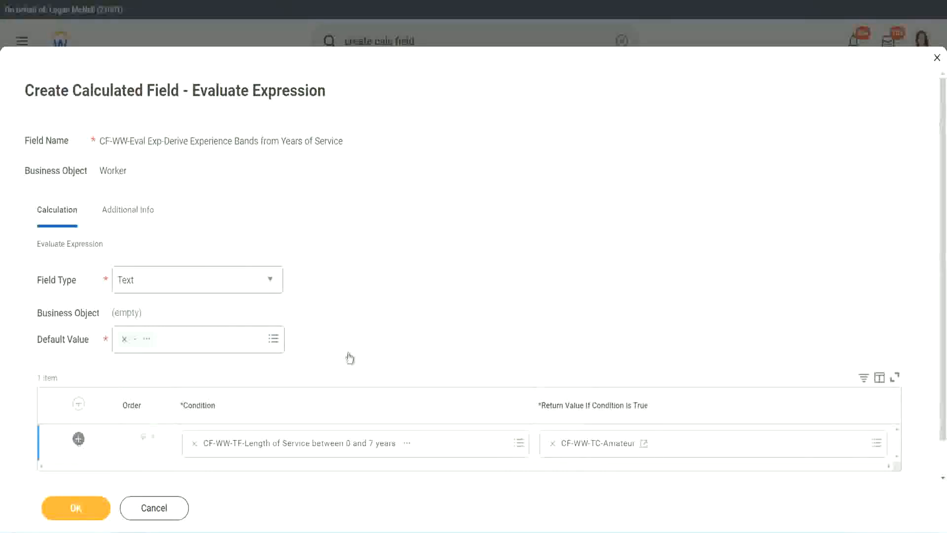
scroll(370, 344, "down", 3)
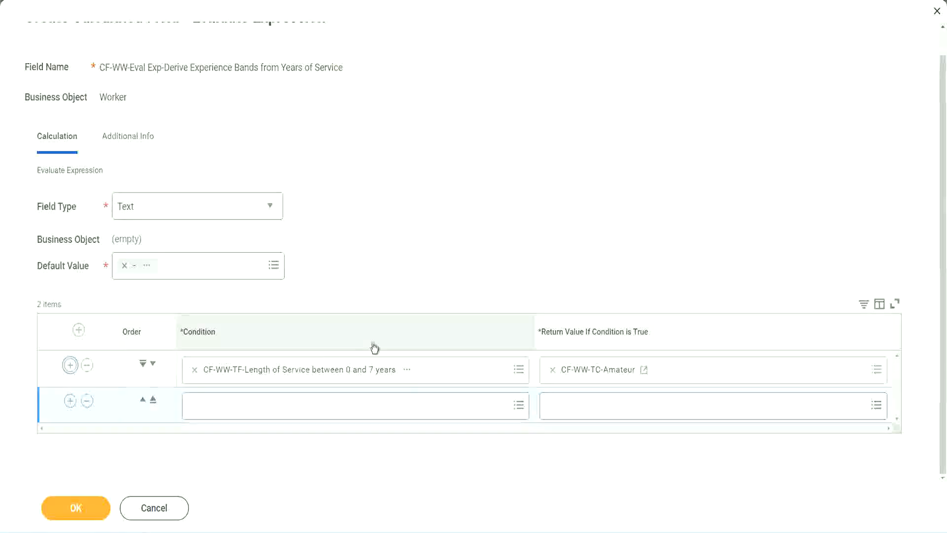
left_click(70, 400)
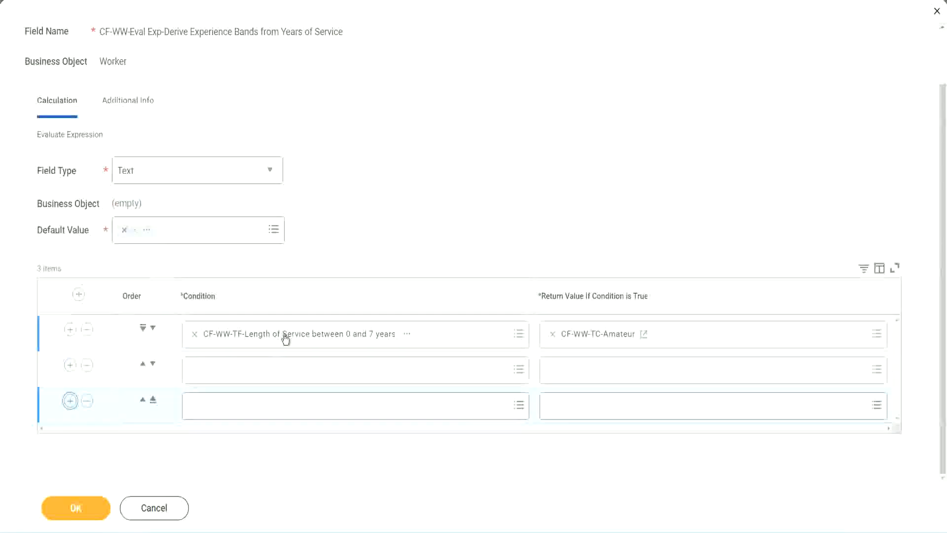
Set the second row's condition to CF-WW-TF-Length of Service between 8 and 15 years
left_click(234, 374)
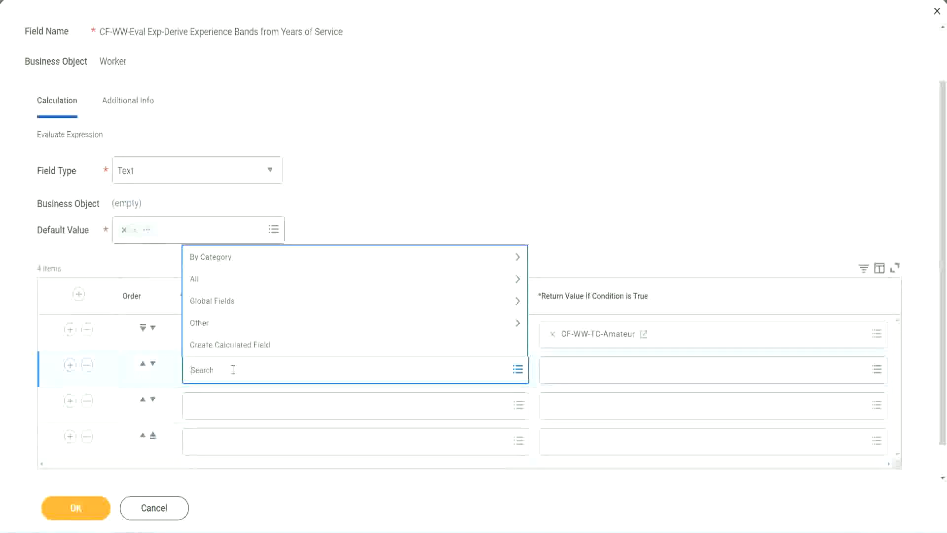
type("cf-ww")
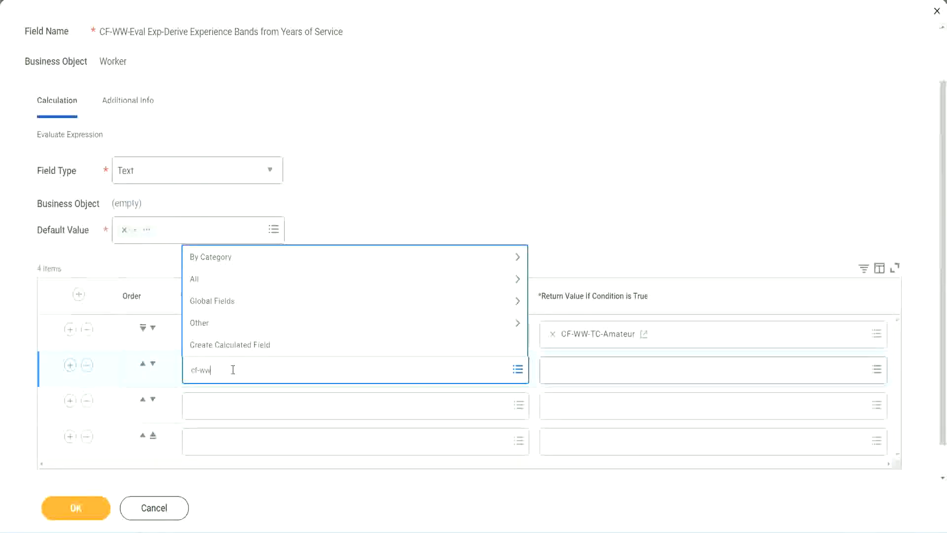
type("-tf")
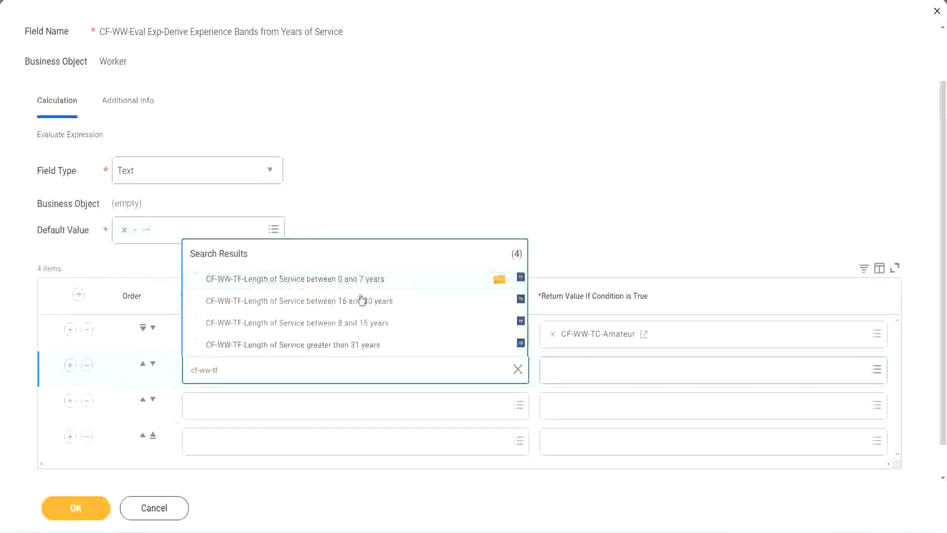
left_click(366, 325)
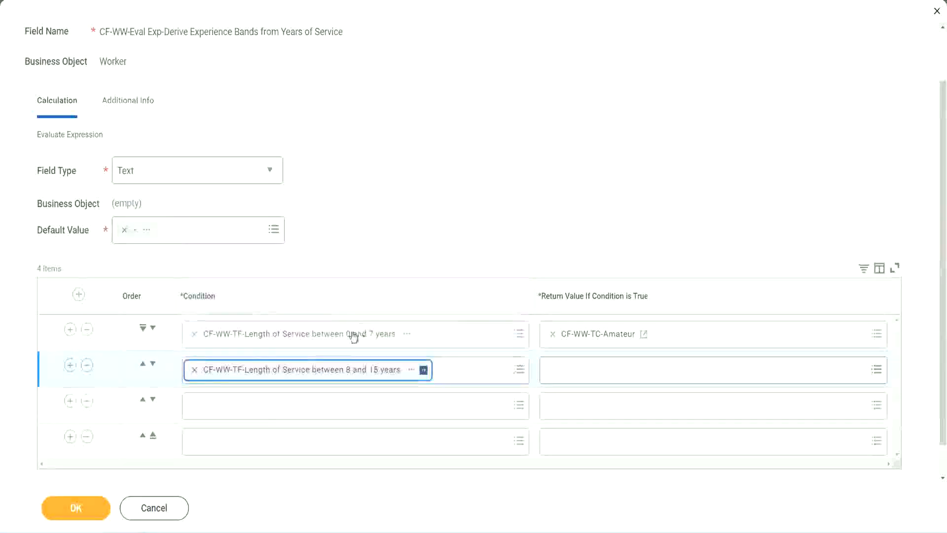
Set the third row's condition to CF-WW-TF-Length of Service between 16 and 30 years
left_click(239, 405)
type("cf")
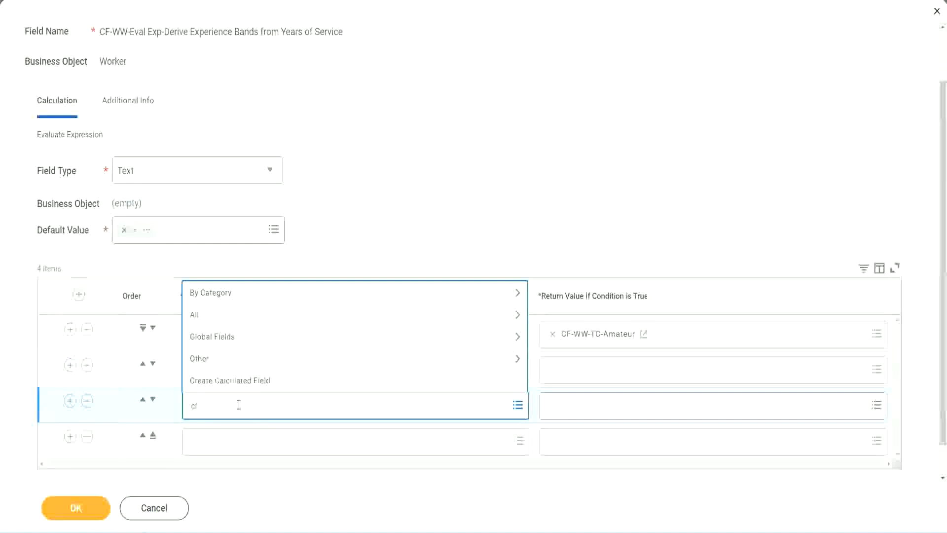
type("-ww-tf")
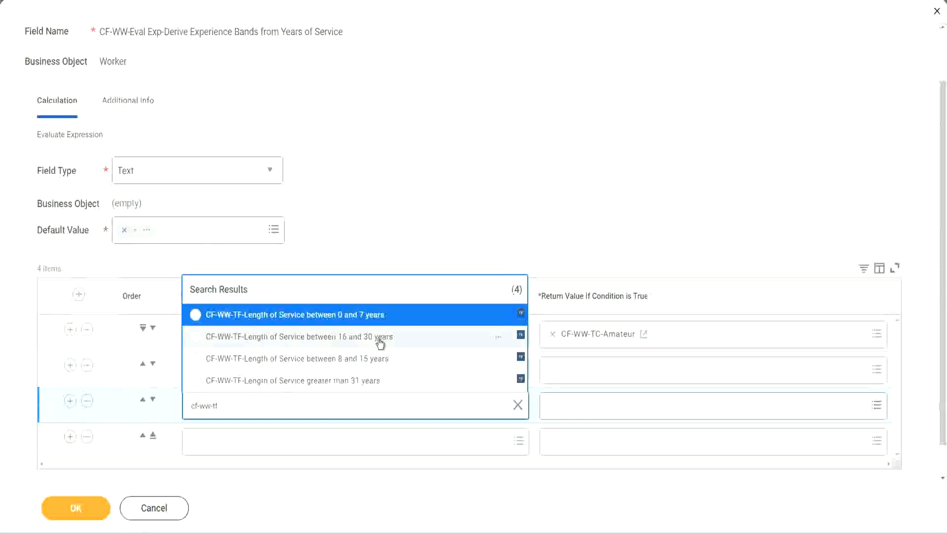
left_click(381, 342)
Set the fourth row's condition to CF-WW-TF-Length of Service greater than 31 years
left_click(224, 442)
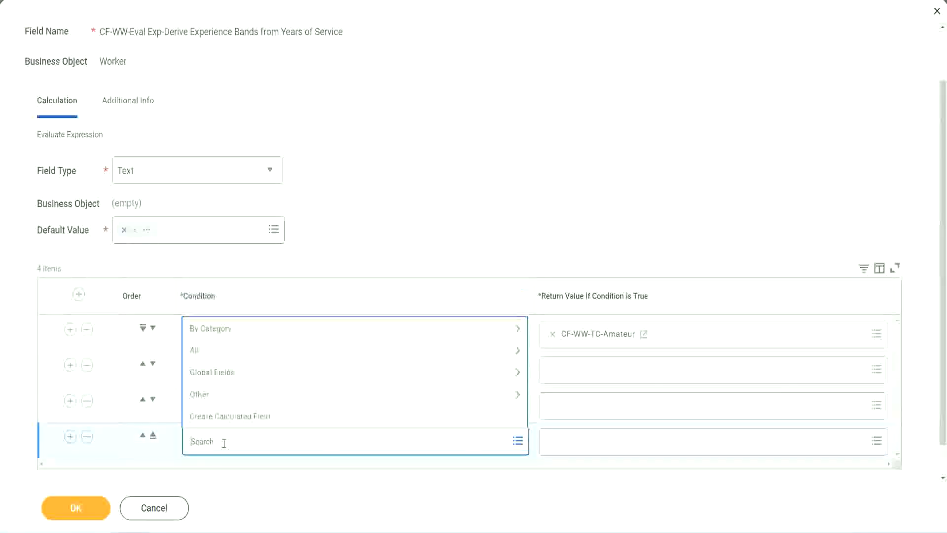
type("cf-ww")
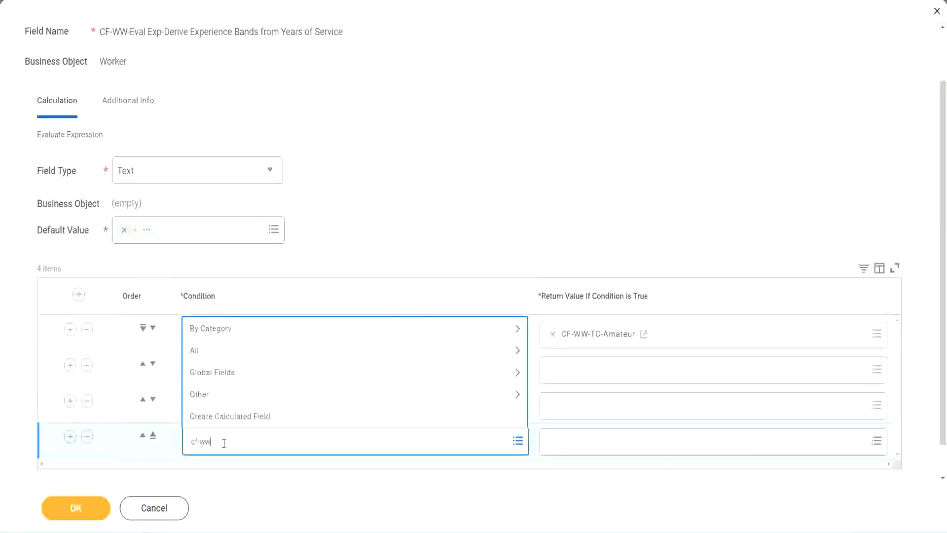
type(" tf 31")
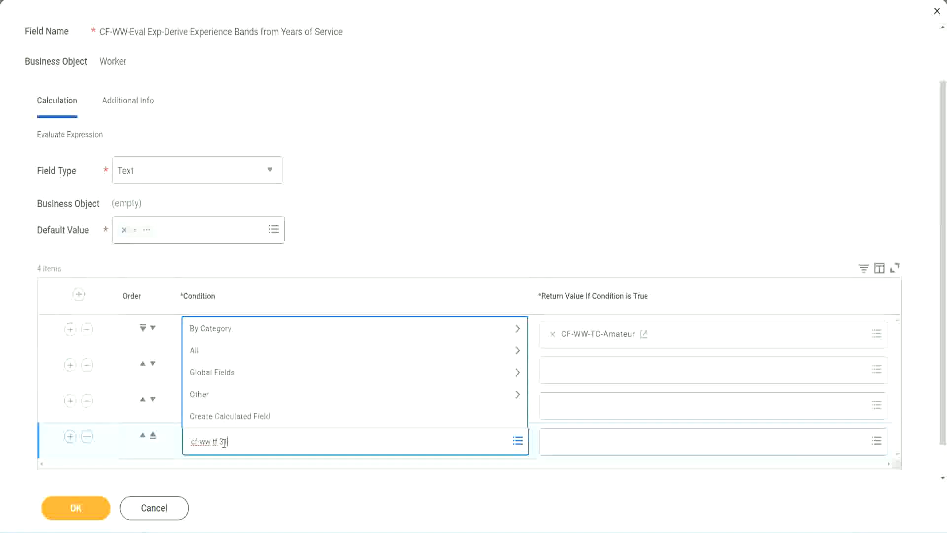
key("Return")
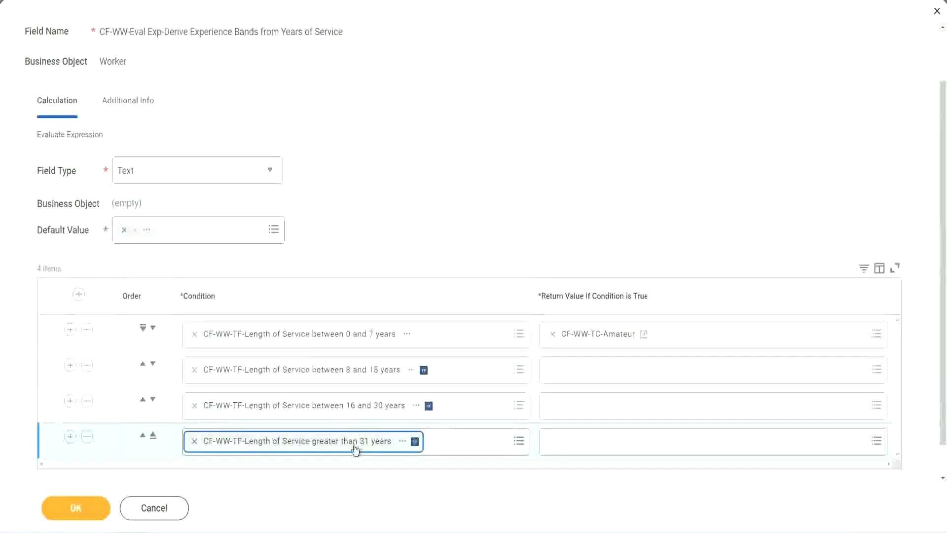
left_click(425, 204)
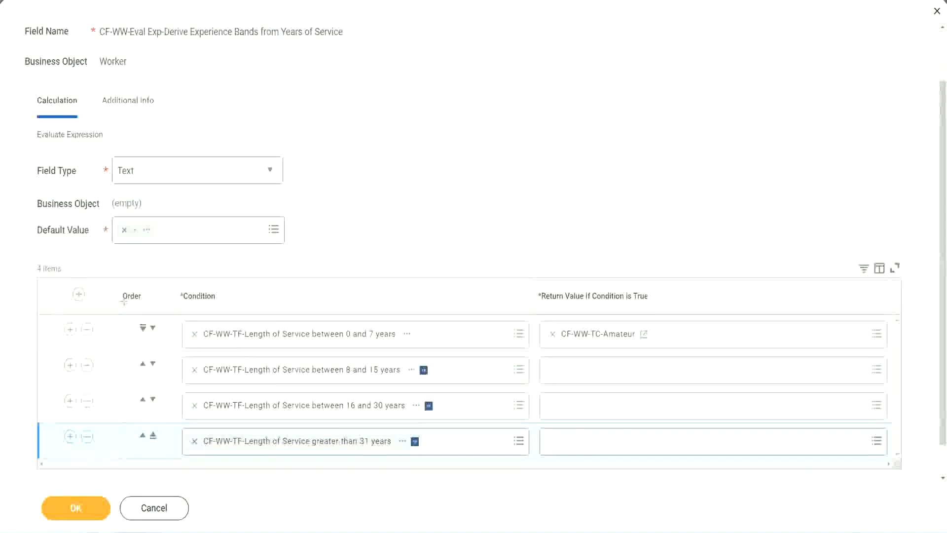
Move the 8 to 15 years condition above the 0 to 7 years condition and back to second place
left_click_drag(106, 289, 105, 390)
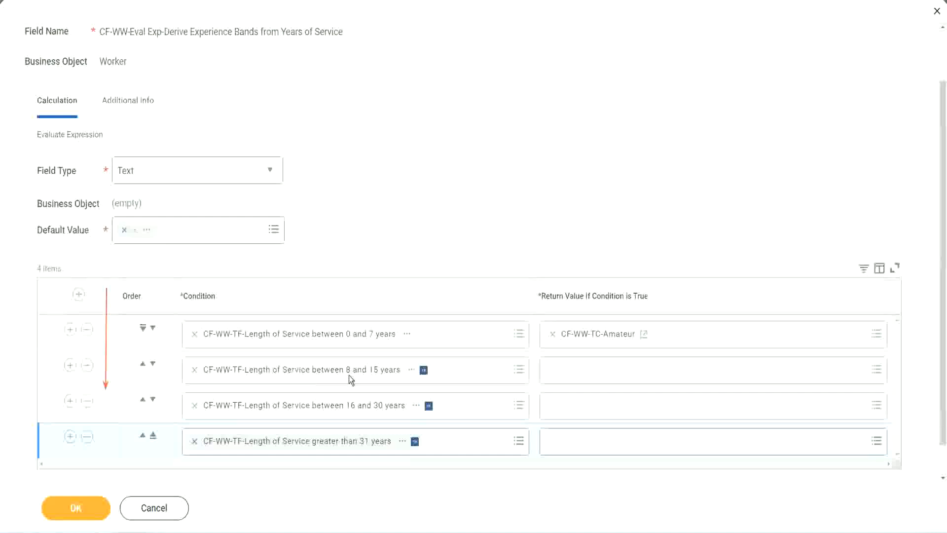
left_click(143, 367)
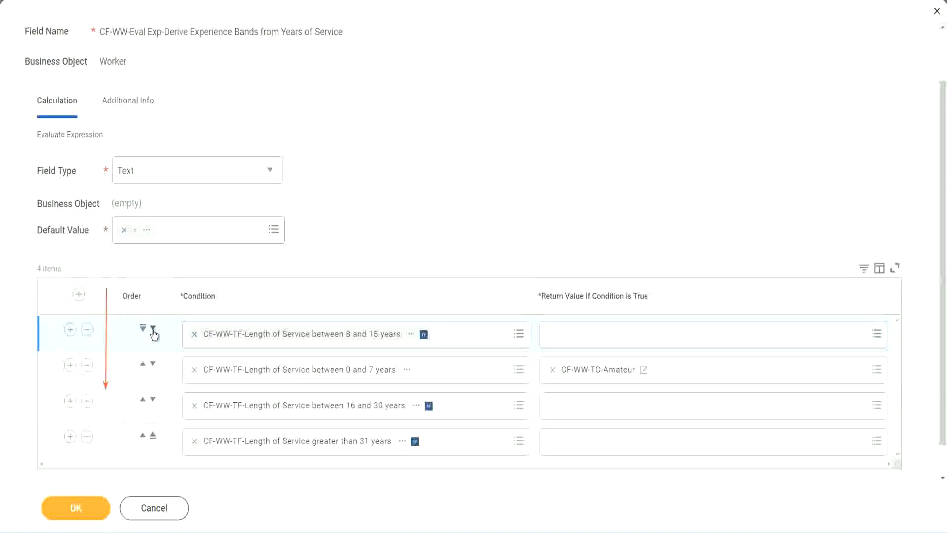
left_click(153, 328)
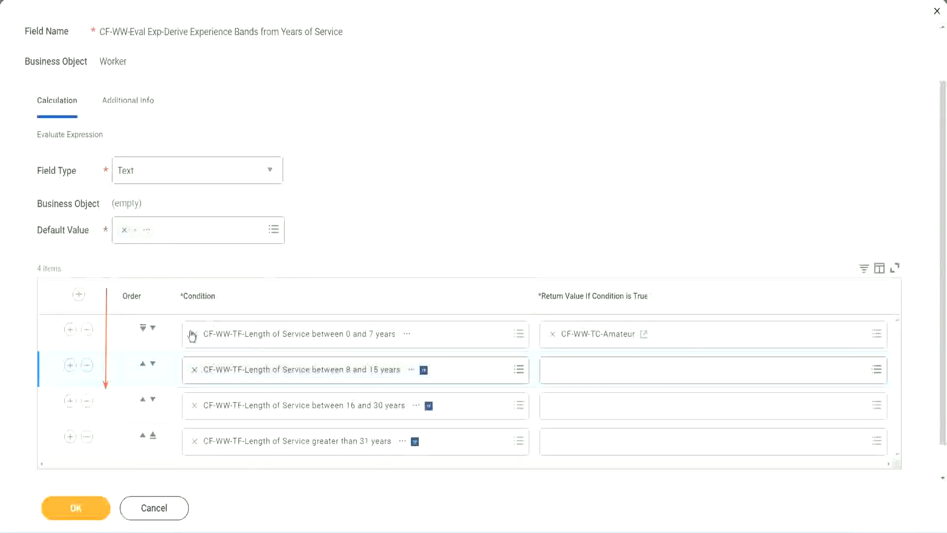
Swap the first two condition rows, copy the CF-WW-TC-Amateur return value's text, and restore the row order
left_click(143, 366)
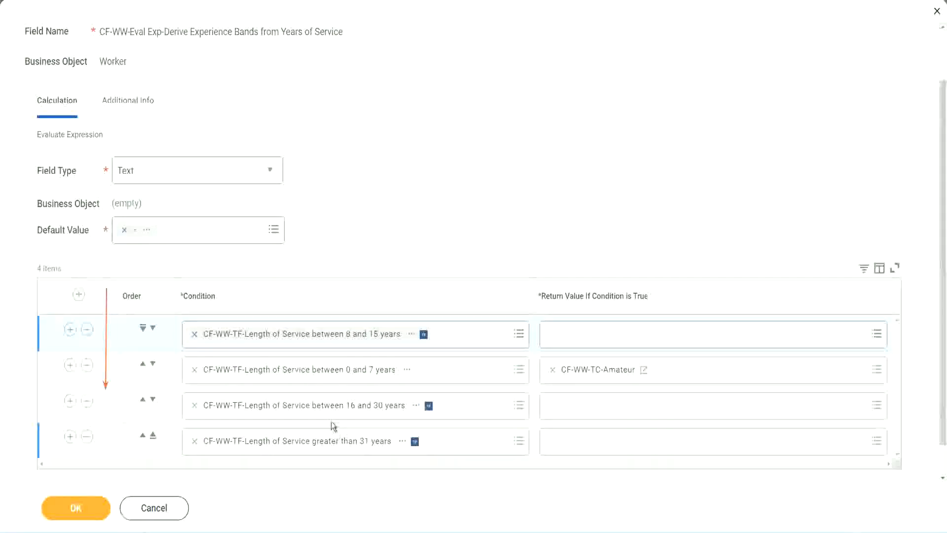
right_click(599, 377)
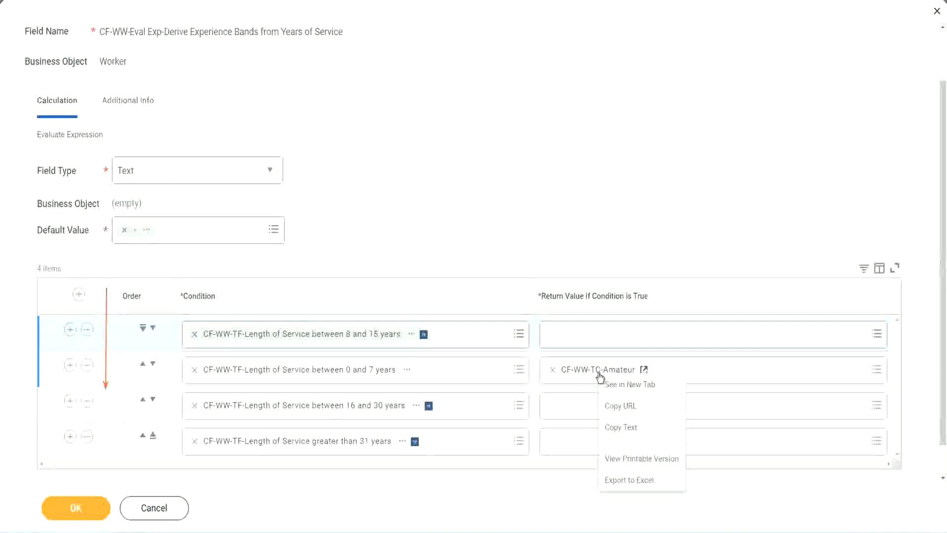
left_click(625, 426)
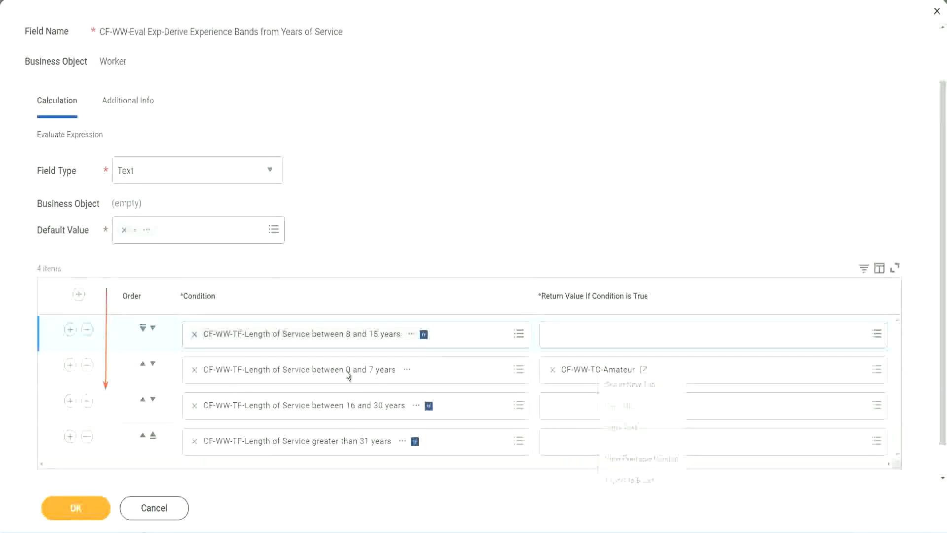
left_click(153, 328)
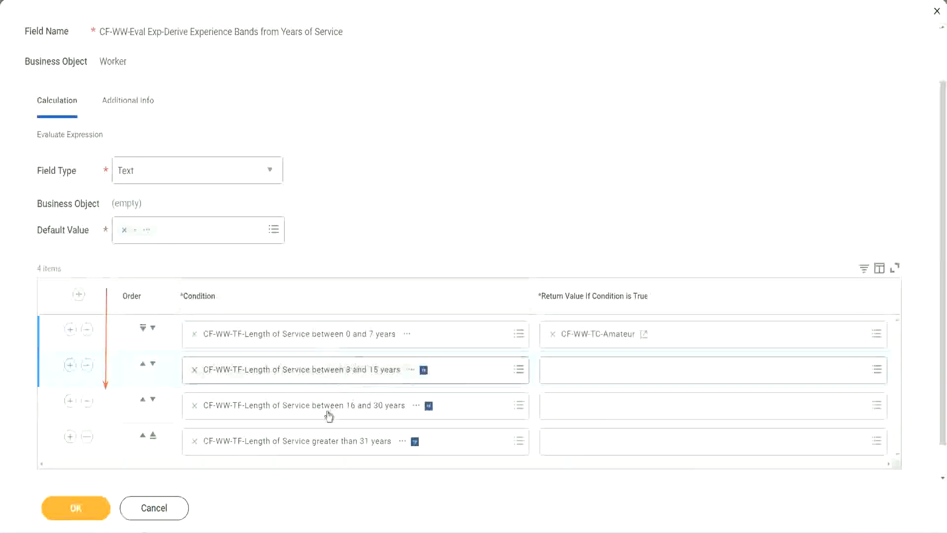
Create a Text Constant calculated field named CF-WW-TC-Experienced on the Global business object for the second row's return value
left_click(554, 370)
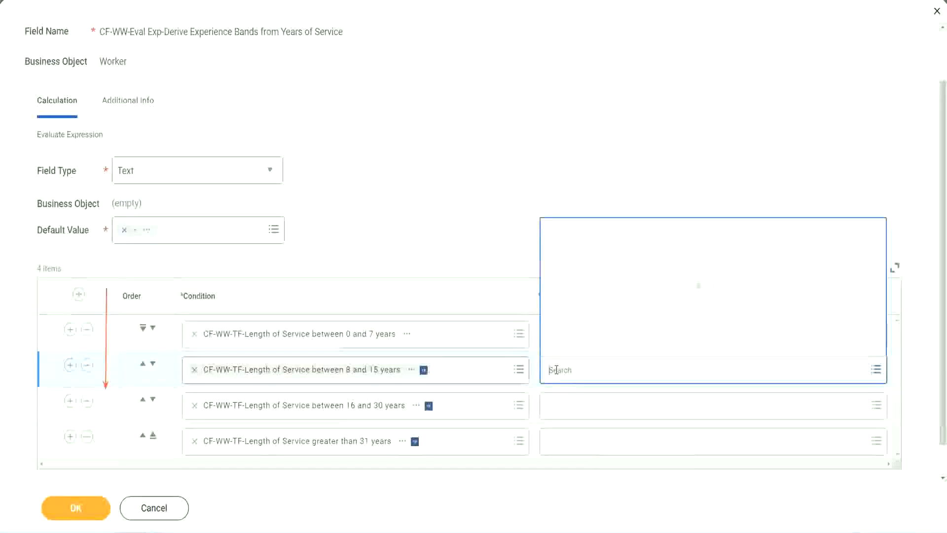
left_click(588, 346)
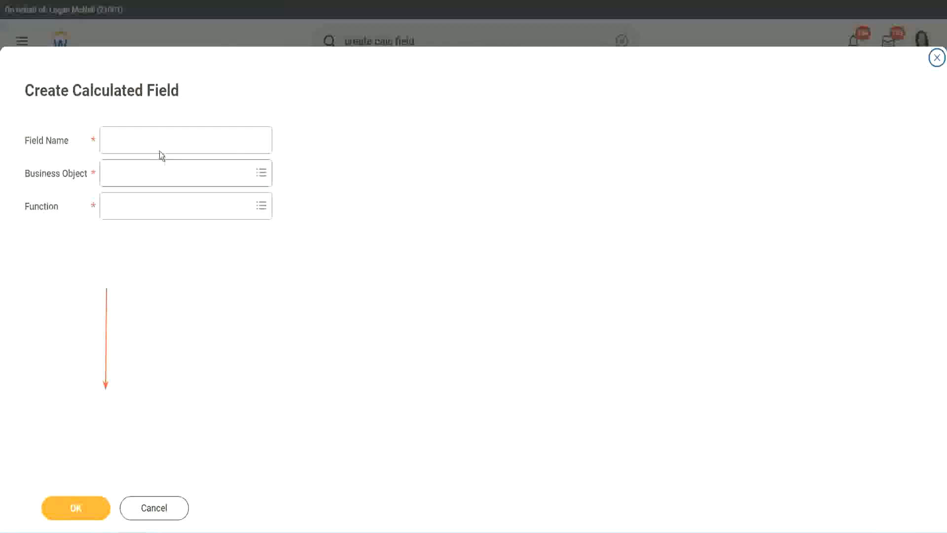
left_click(151, 140)
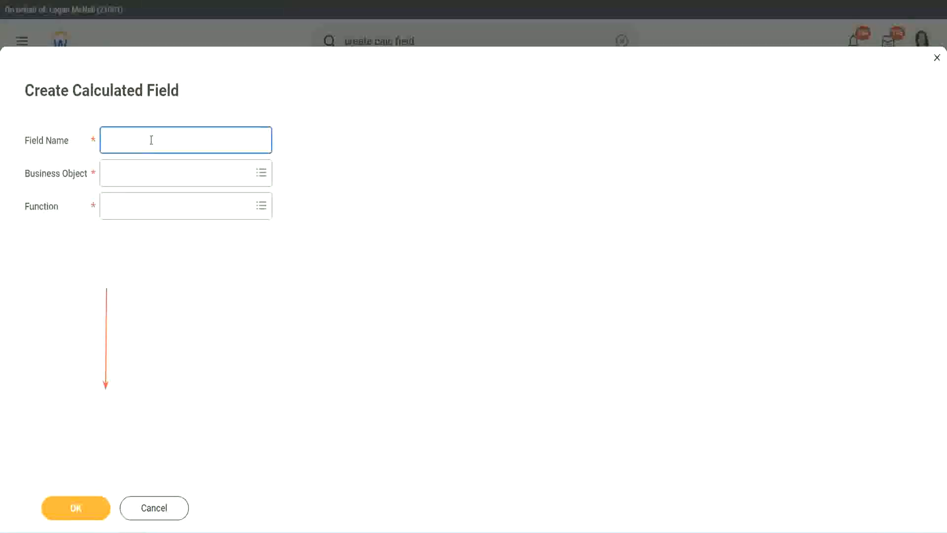
type("CF-WW-TC-Amateur")
double_click(178, 140)
type("Experienced")
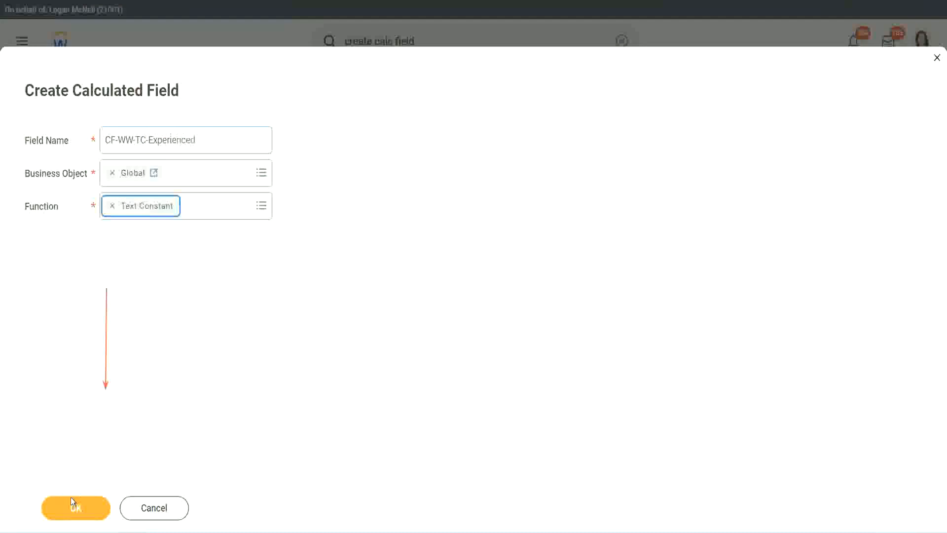
left_click(73, 506)
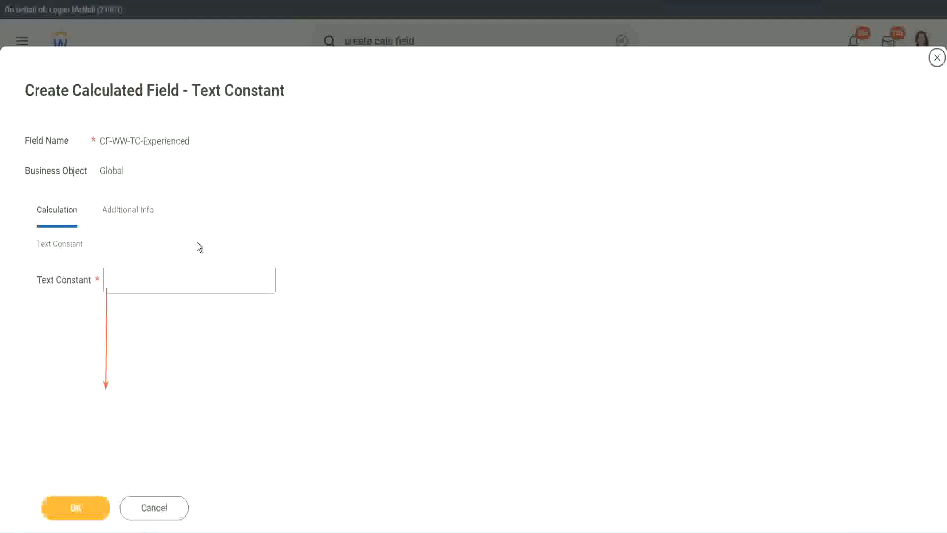
Set the text constant to Experienced and save the field as the second row's return value
left_click(146, 279)
type("Ex")
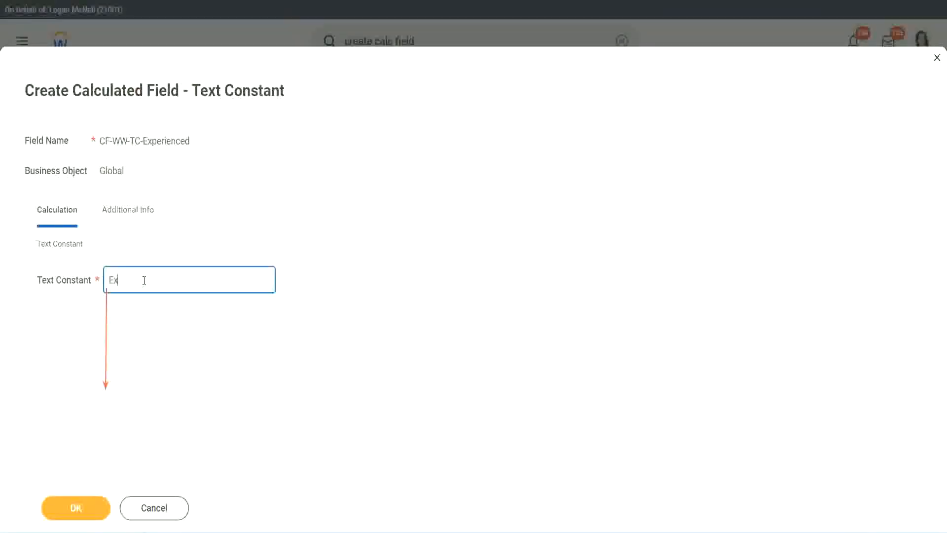
type("perienced")
left_click(77, 507)
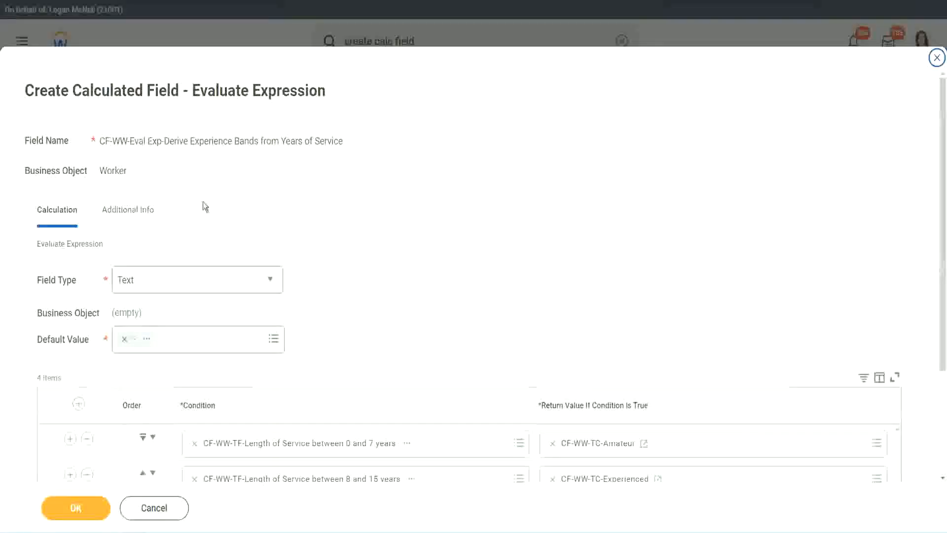
Start a calculated field for the third row's return value, with the copied name CF-WW-TC-Amateur and business object Global
scroll(437, 257, "down", 3)
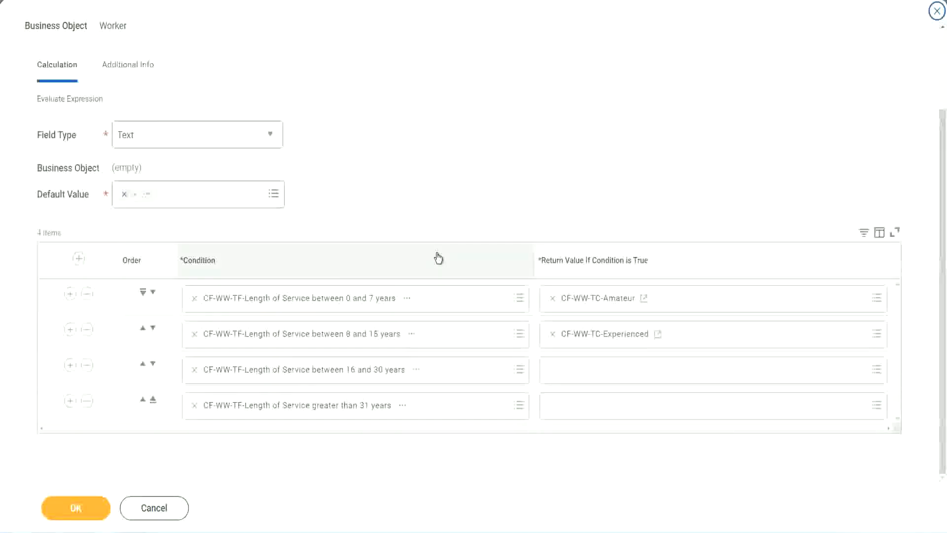
left_click(590, 372)
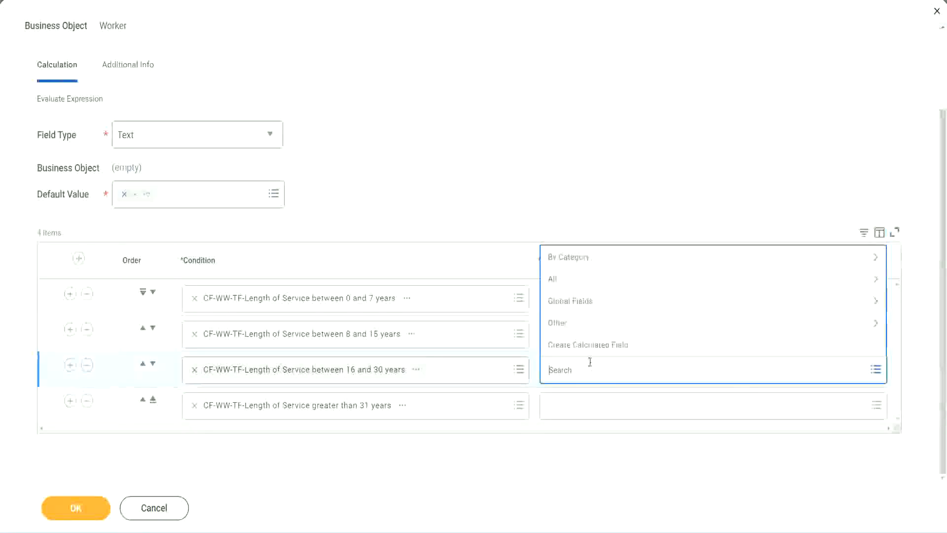
left_click(593, 345)
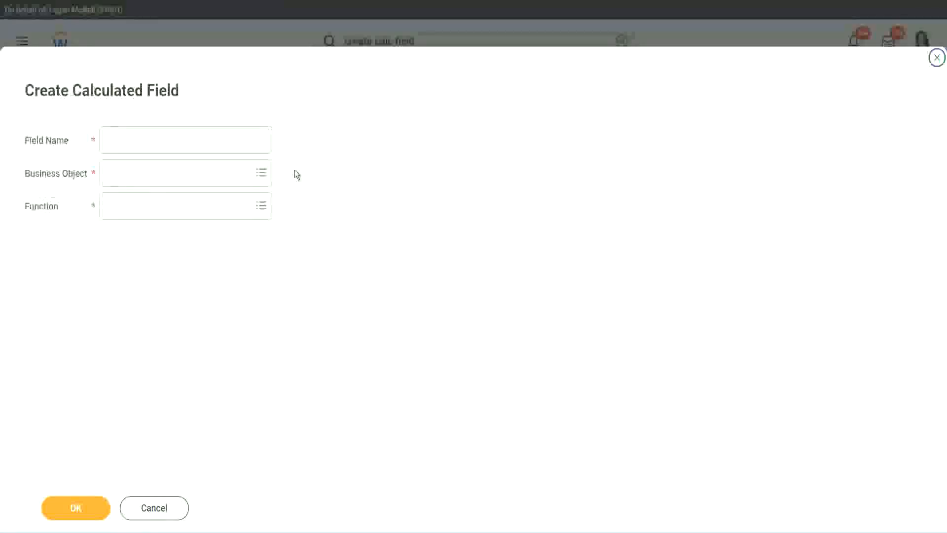
left_click(200, 139)
key("ctrl+v")
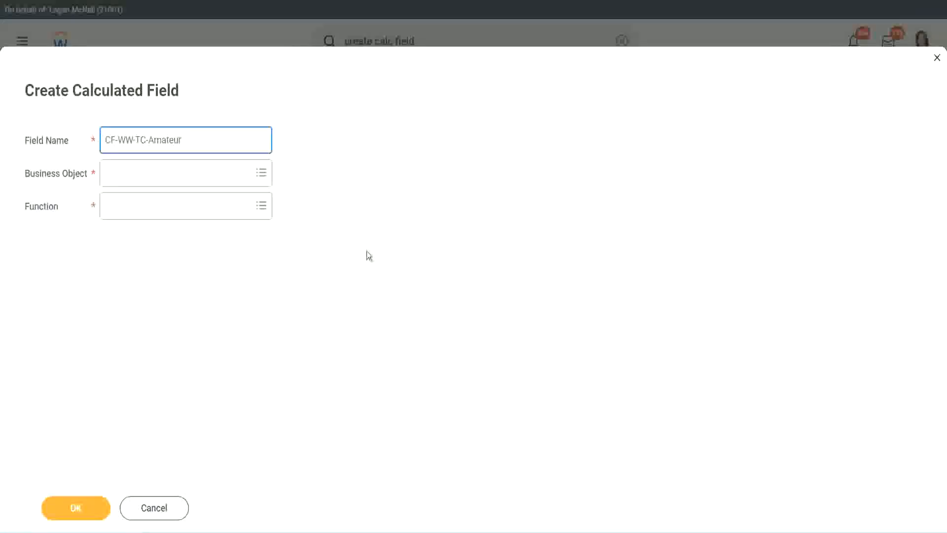
left_click(108, 173)
type("globa")
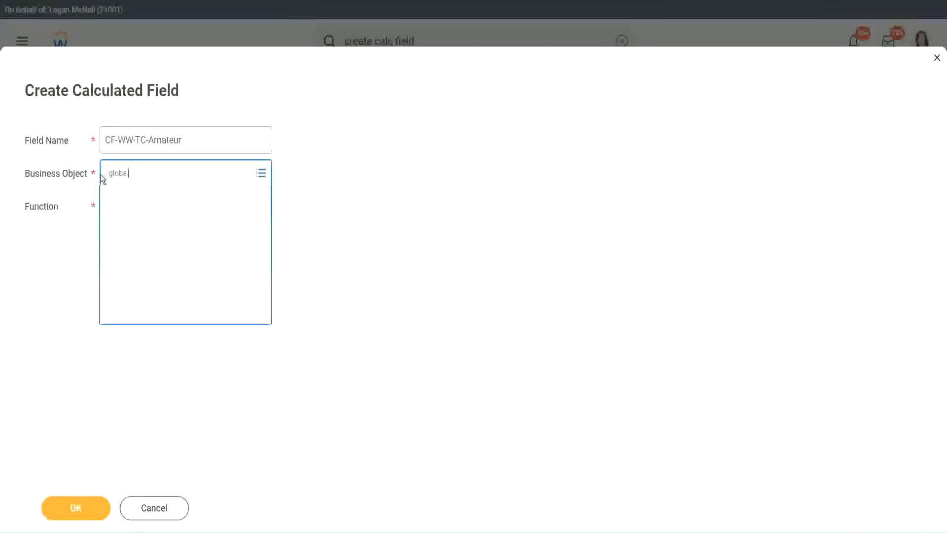
type("l")
key("Return")
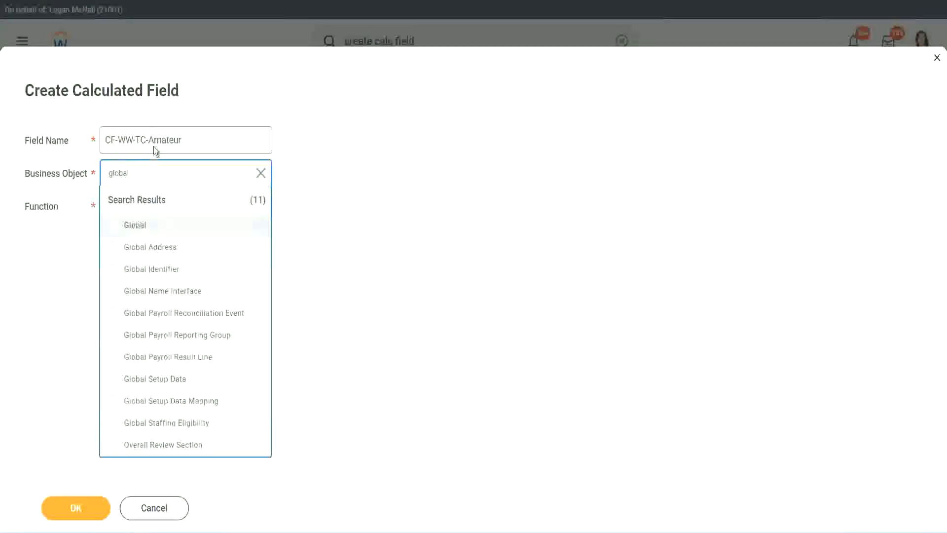
Rename the new field CF-WW-TC-Senior, choose the Text Constant function, and continue to its definition
left_click(155, 144)
double_click(158, 140)
type("S")
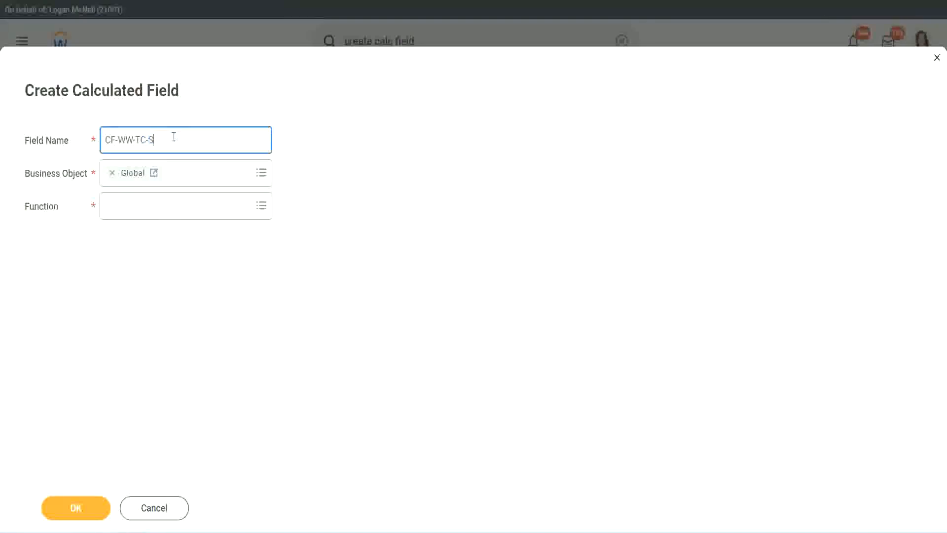
type("enior")
left_click(151, 215)
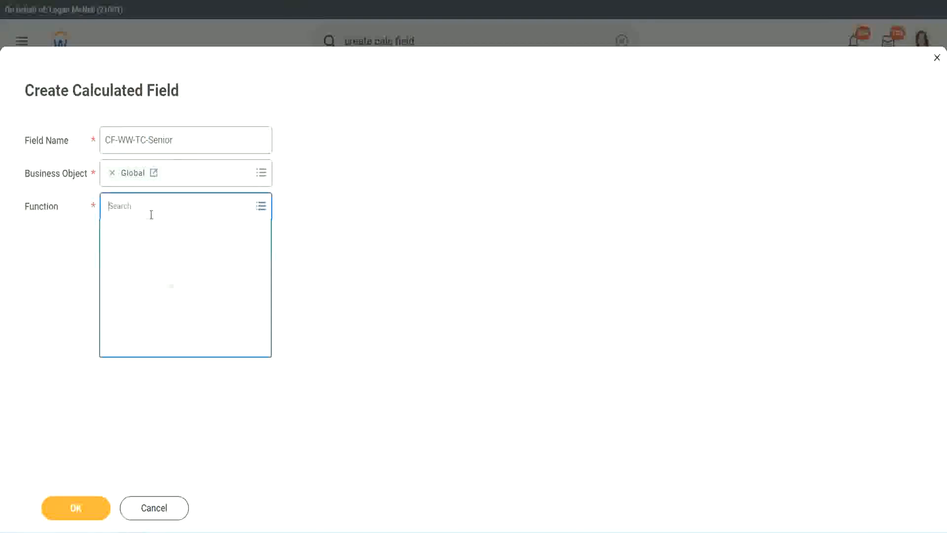
type("tc")
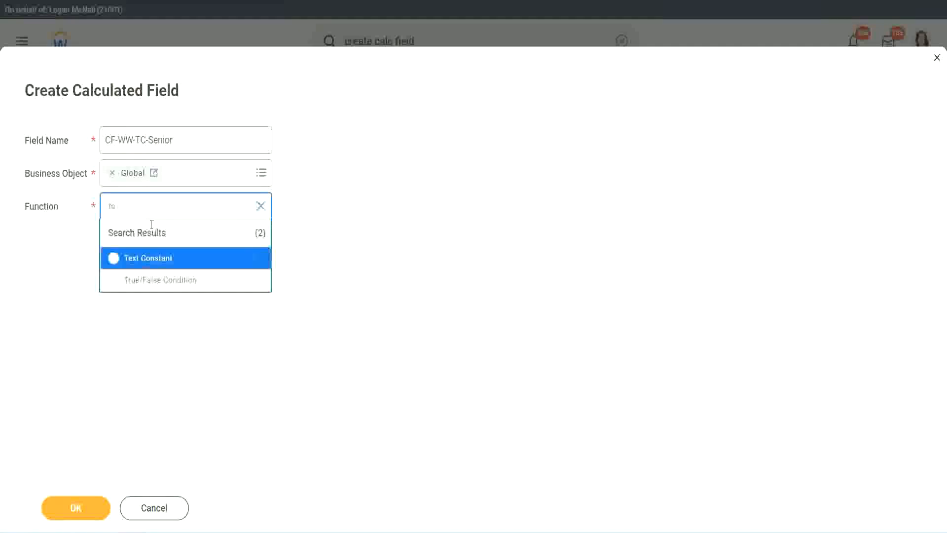
left_click(147, 257)
left_click(74, 510)
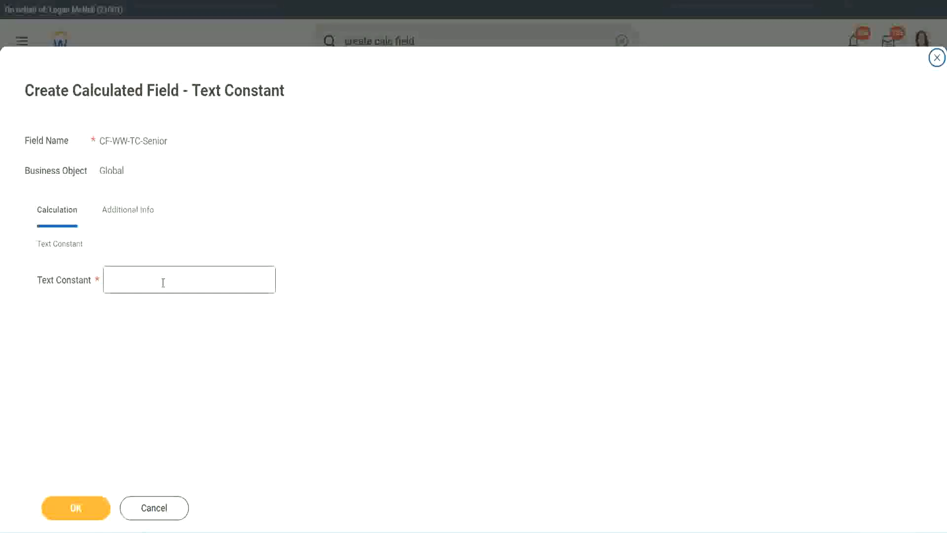
Set the text constant to Senior and save the field as the third row's return value
left_click(160, 277)
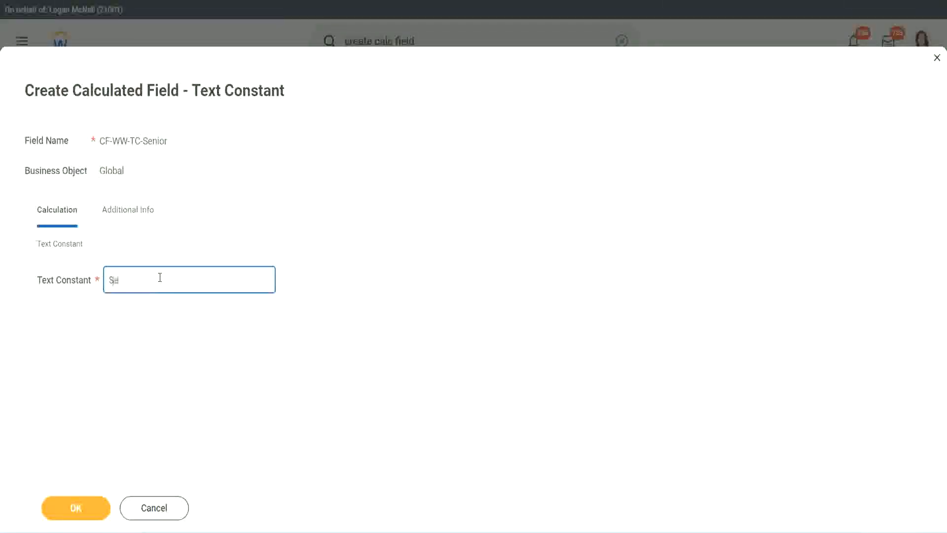
left_click(81, 513)
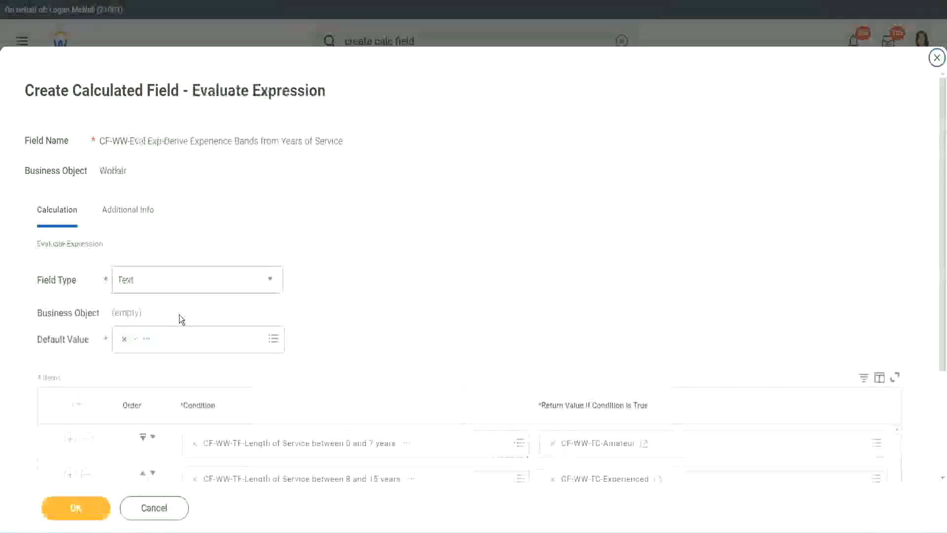
scroll(684, 355, "down", 2)
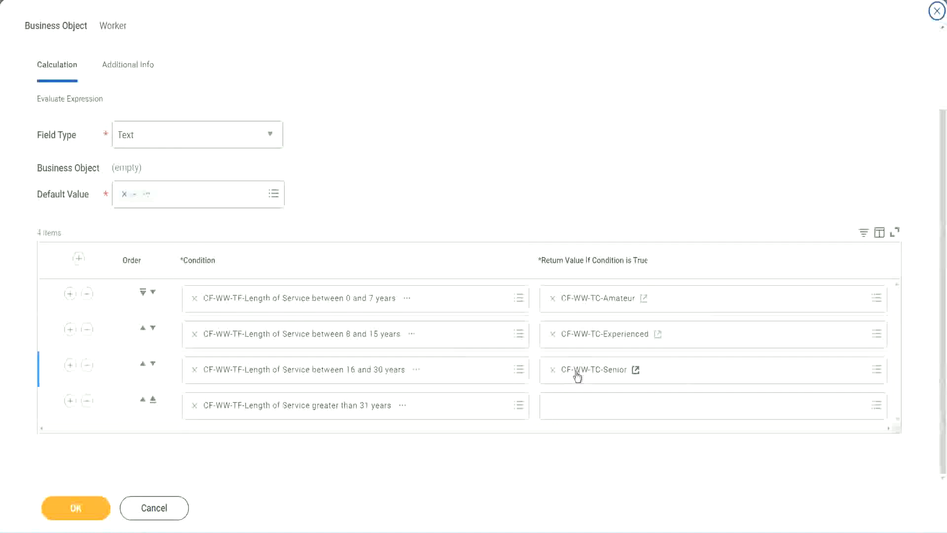
Start a calculated field for the fourth row's return value, reusing the copied CF-WW-TC-Senior name as CF-WW-TC-Legend
right_click(575, 372)
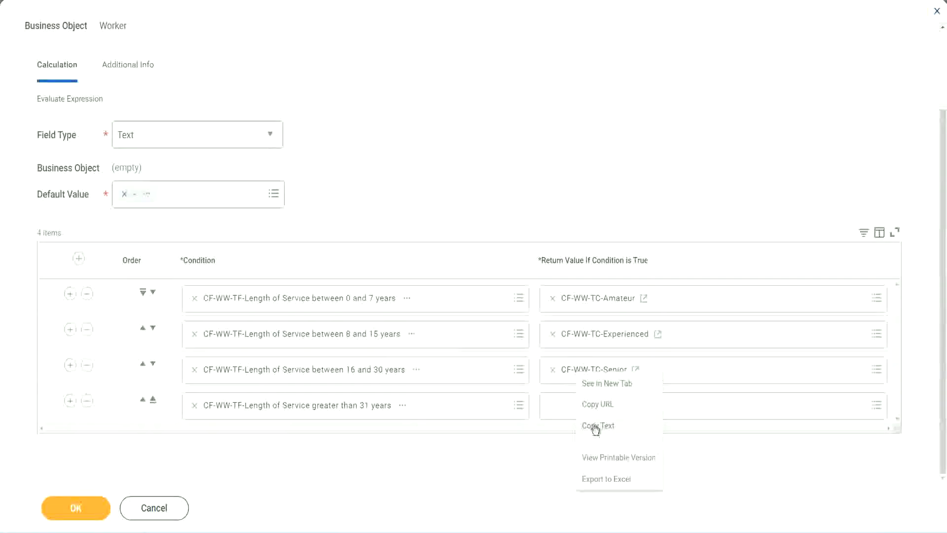
left_click(592, 422)
left_click(576, 406)
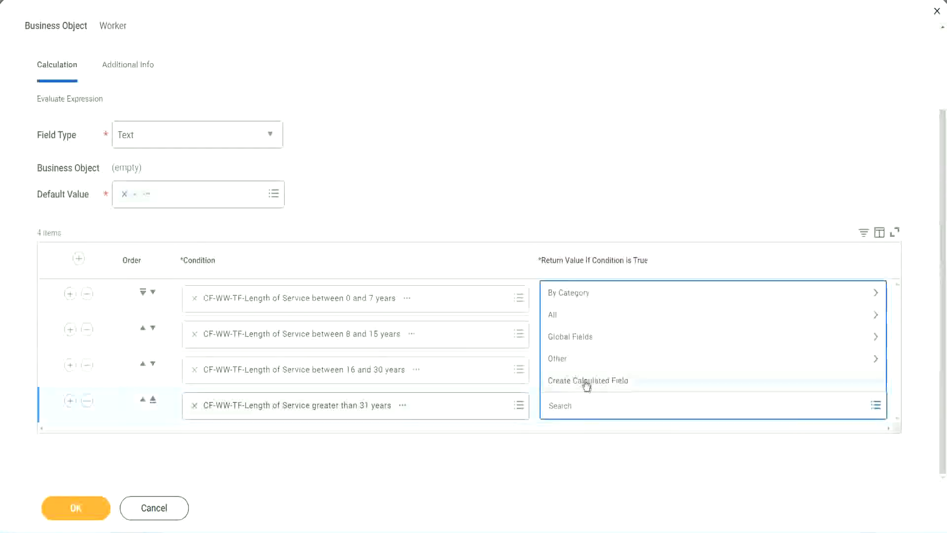
left_click(586, 383)
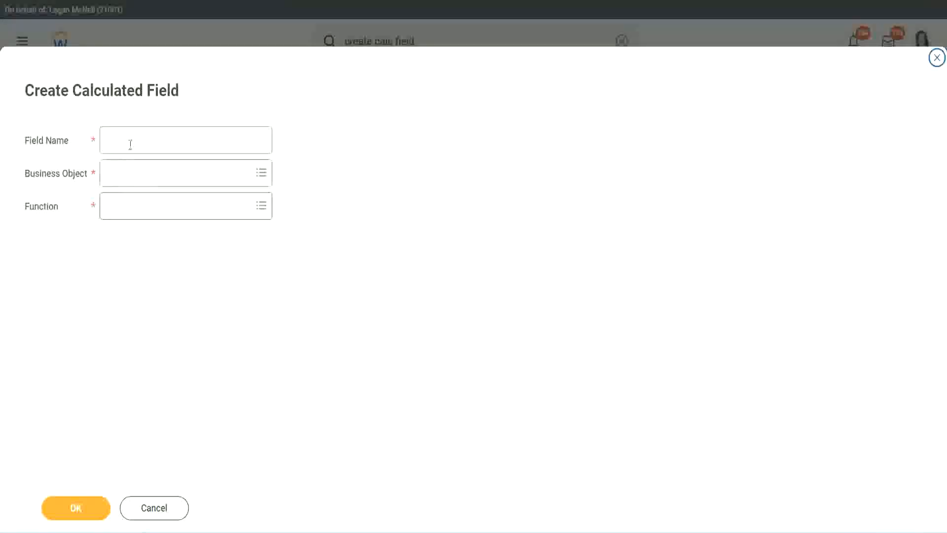
left_click(130, 144)
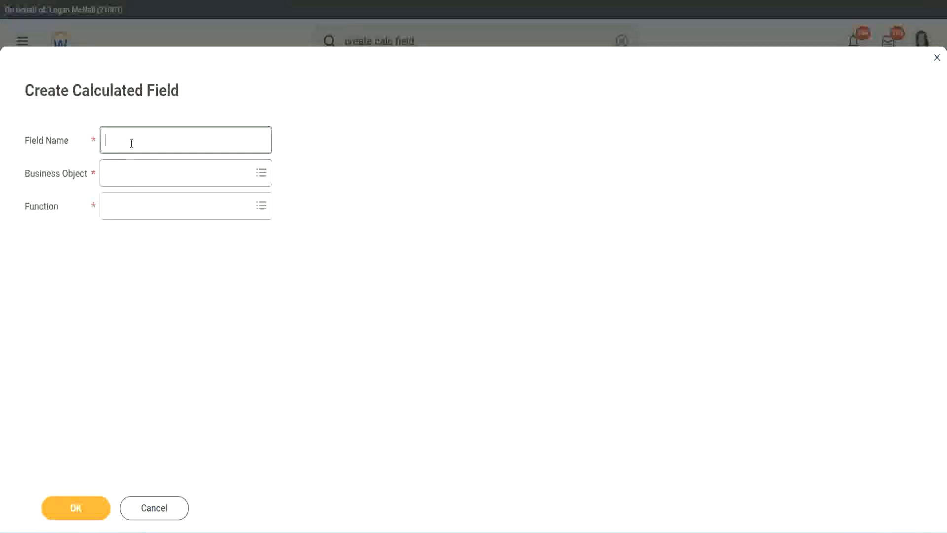
type("CF-WW TC-Senior")
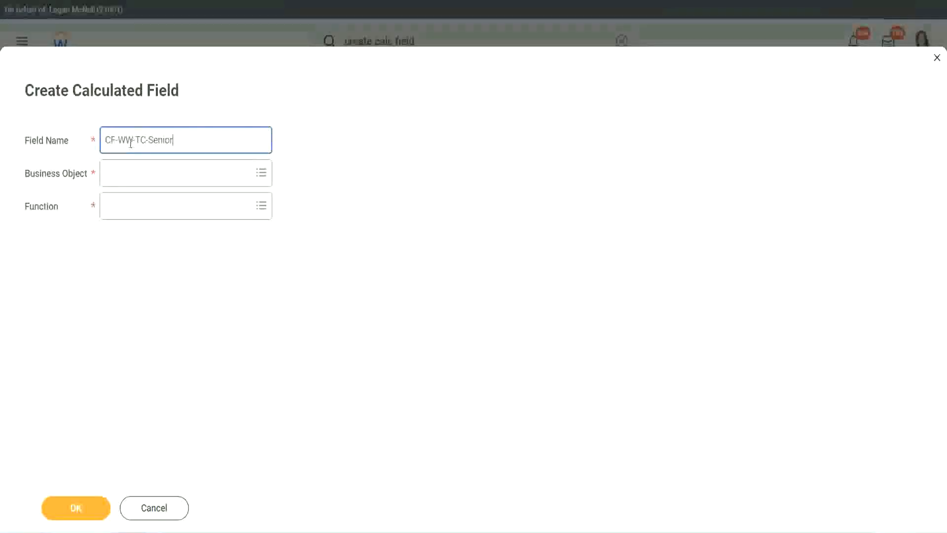
double_click(160, 139)
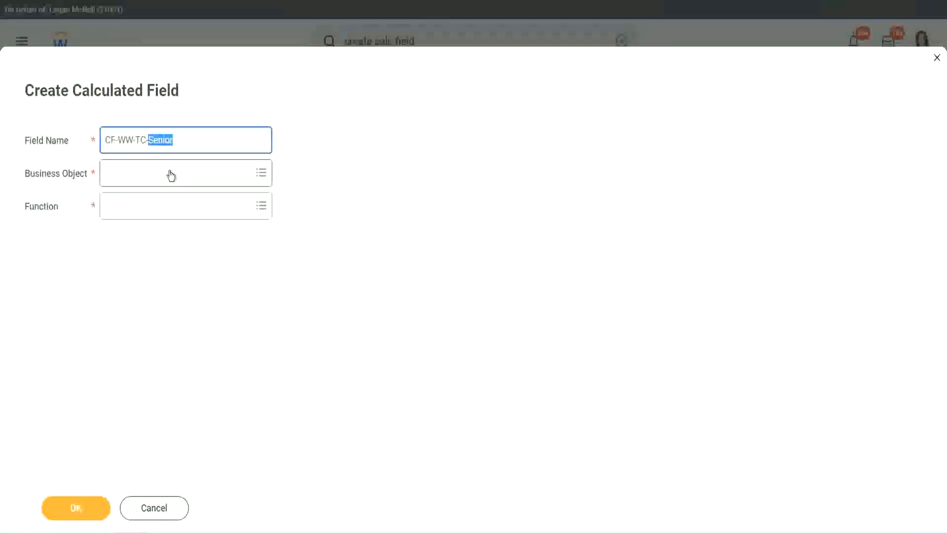
type("Legend")
Assign the new field the business object Global and the Text Constant function, and continue to its definition
left_click(133, 181)
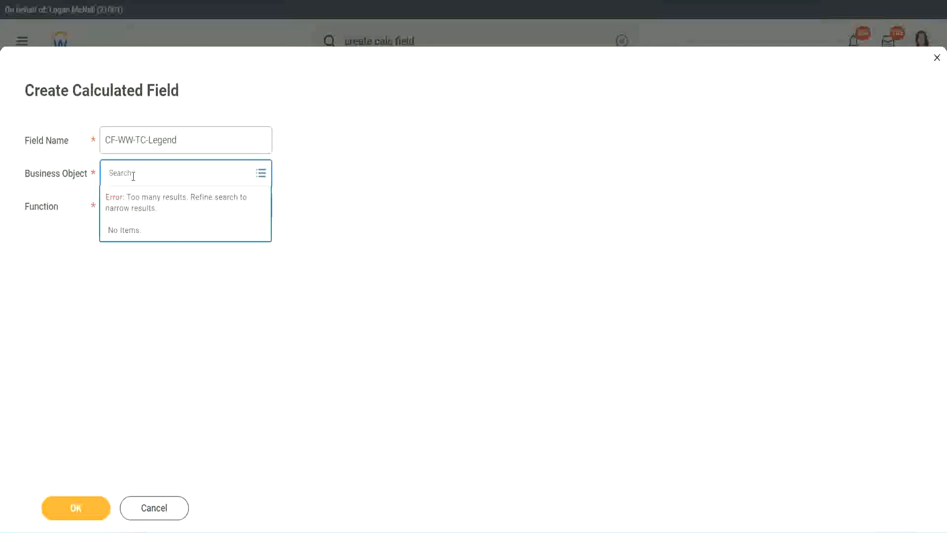
type("Sk")
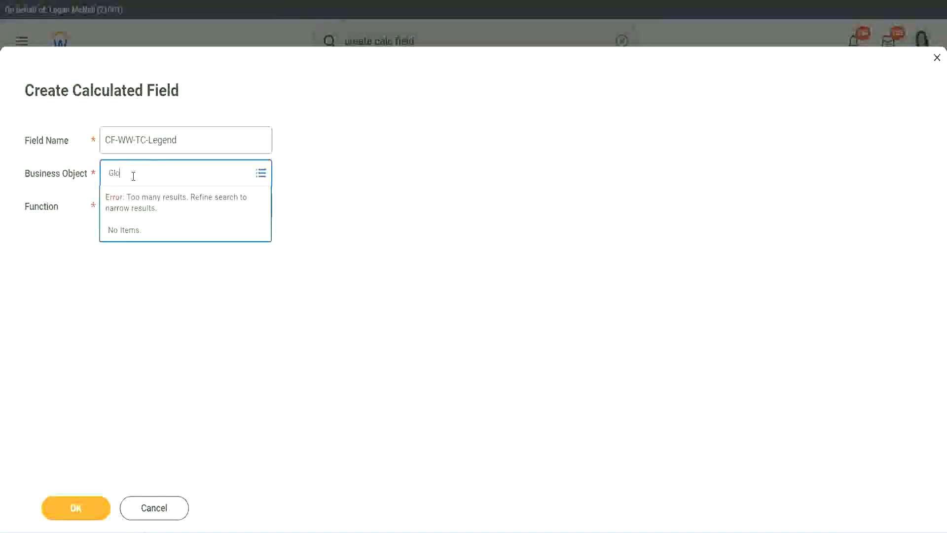
type("obal")
key("Return")
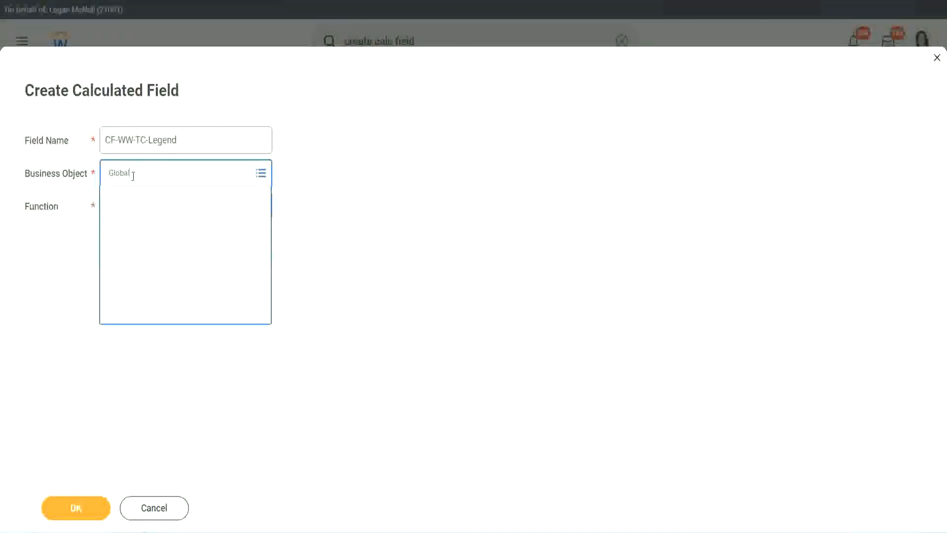
left_click(141, 227)
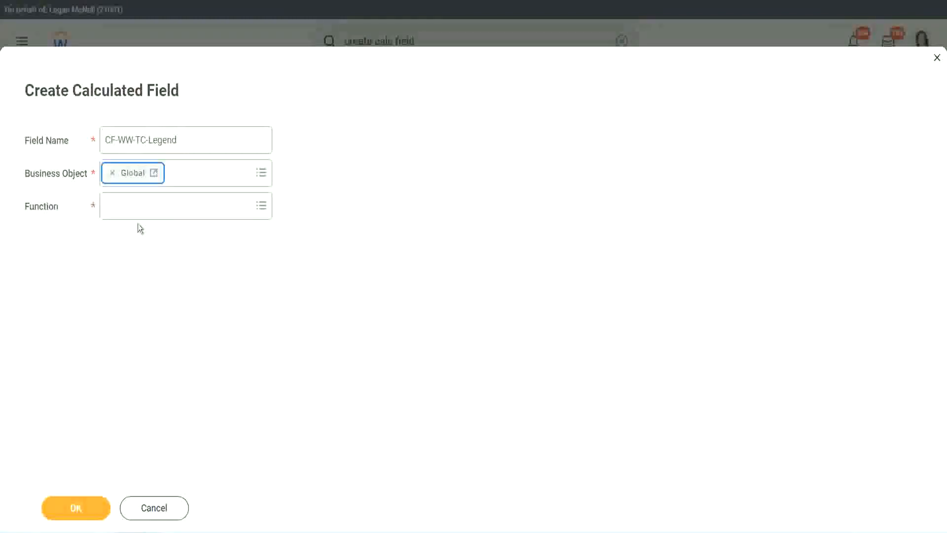
left_click(136, 207)
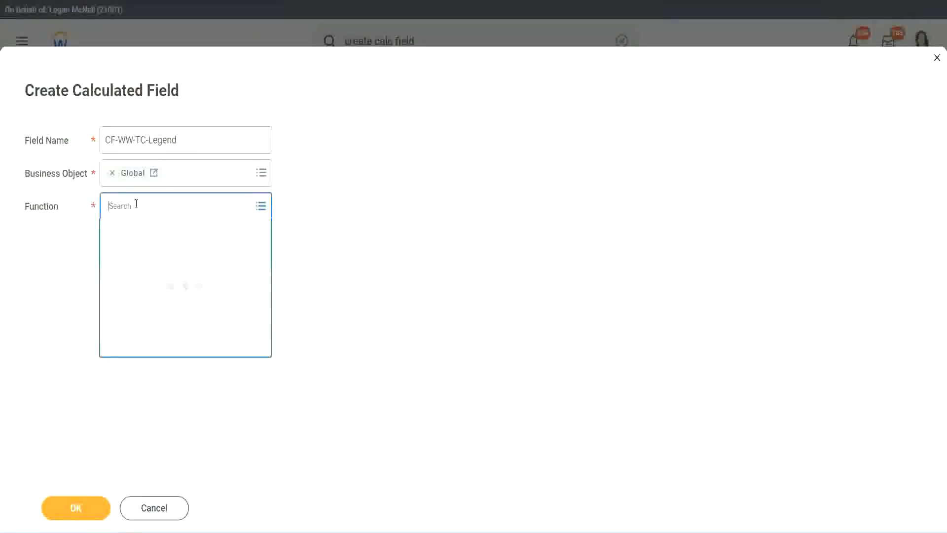
type("tc")
key("Return")
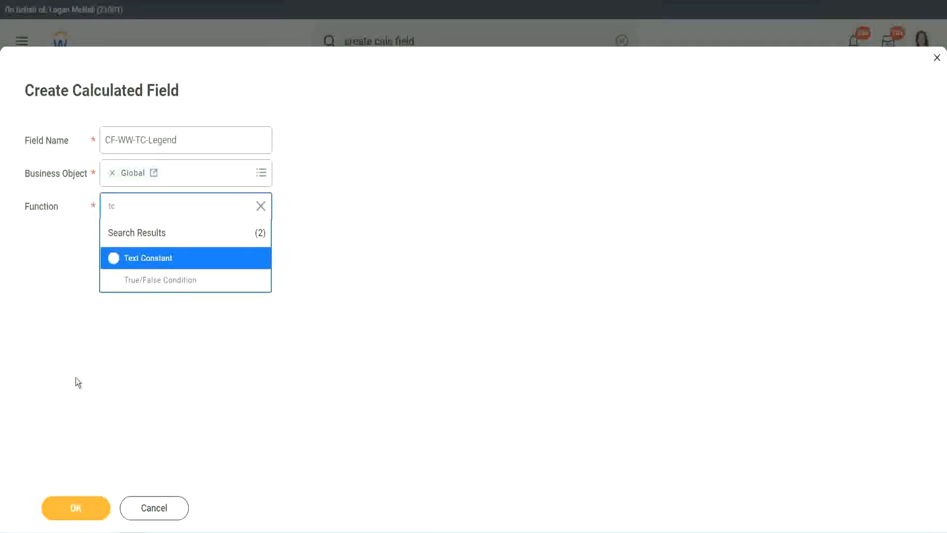
left_click(180, 260)
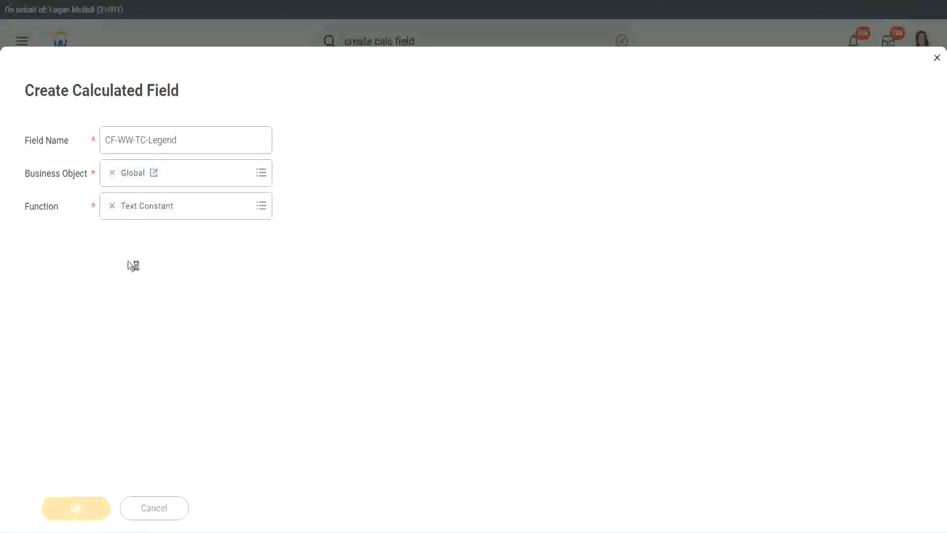
Set the text constant to Legend and save the field as the fourth row's return value
left_click(123, 281)
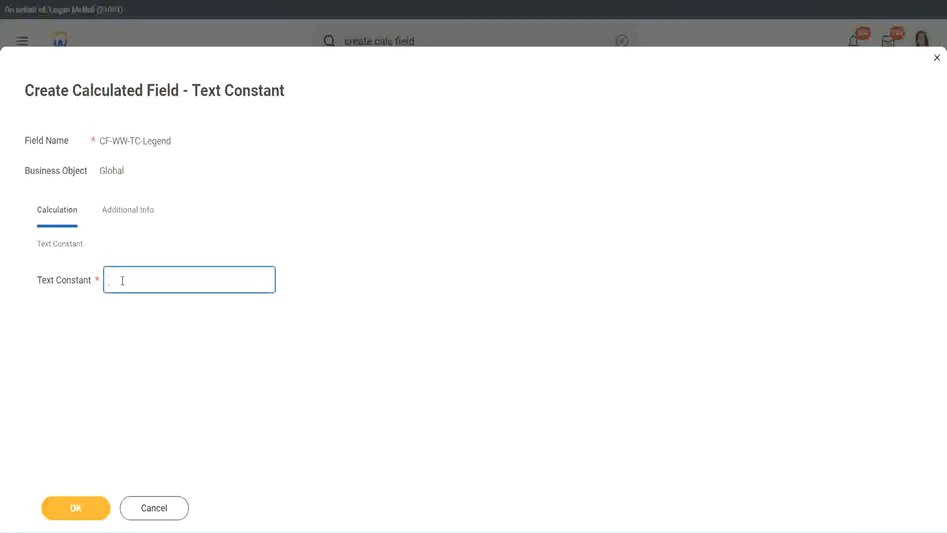
type("Legend")
left_click(81, 511)
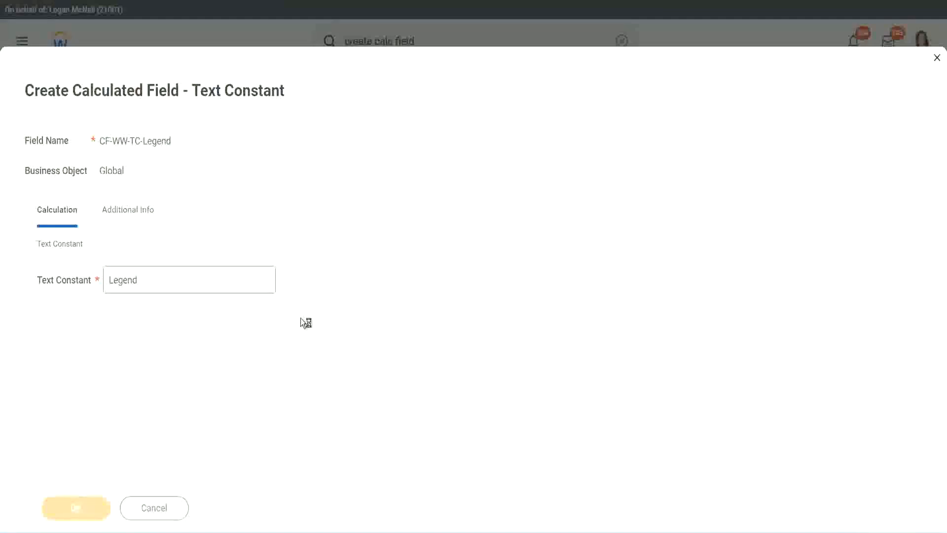
Review the field type, conditions and return values of the Evaluate Expression field, and save it
scroll(502, 266, "down", 3)
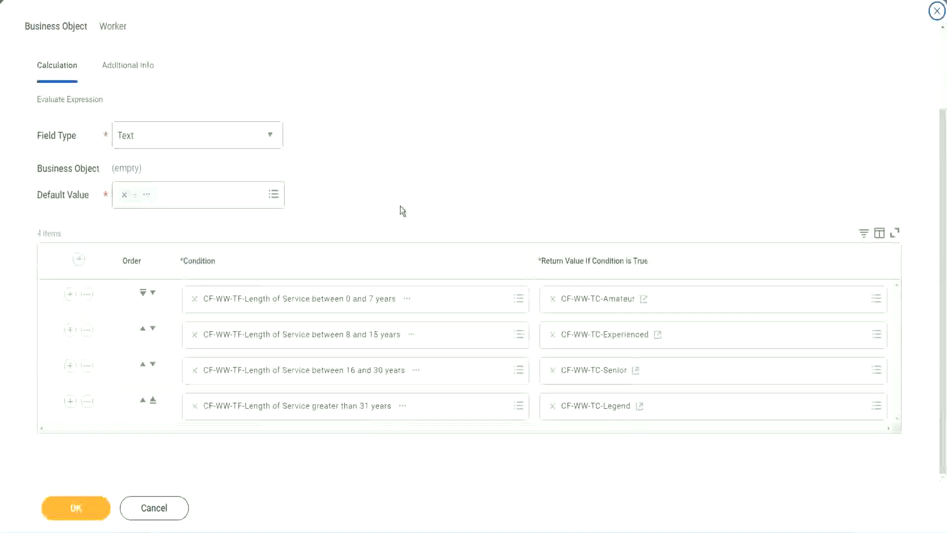
scroll(401, 199, "up", 1)
scroll(401, 194, "up", 1)
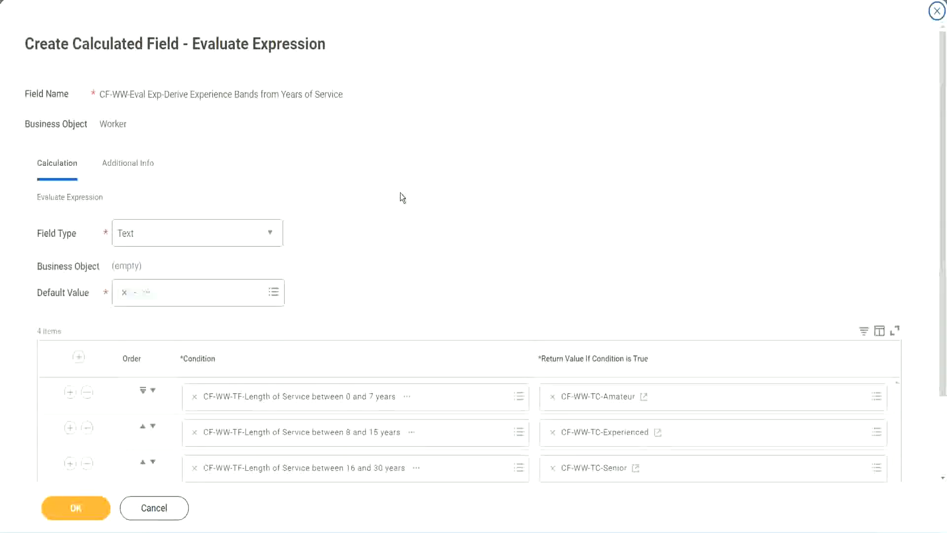
scroll(400, 198, "down", 2)
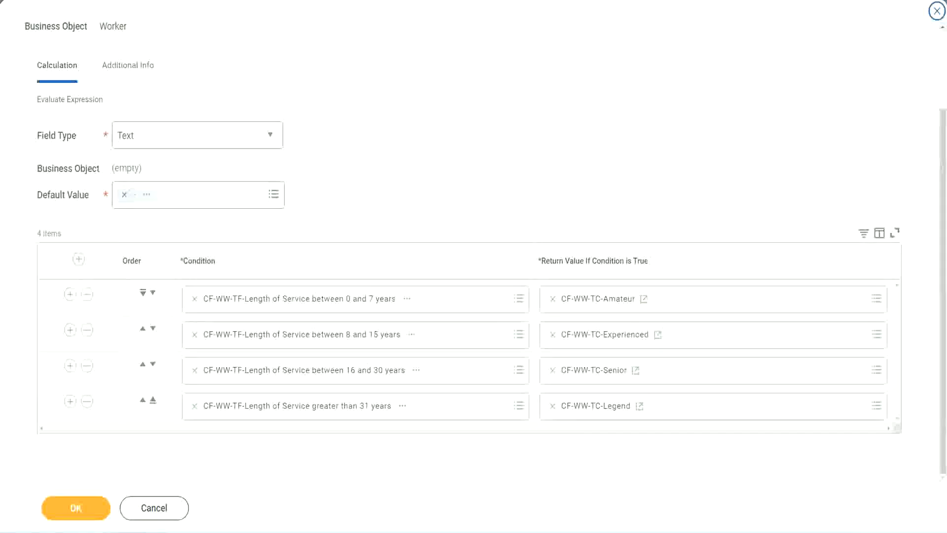
left_click_drag(607, 138, 615, 239)
left_click_drag(117, 84, 122, 119)
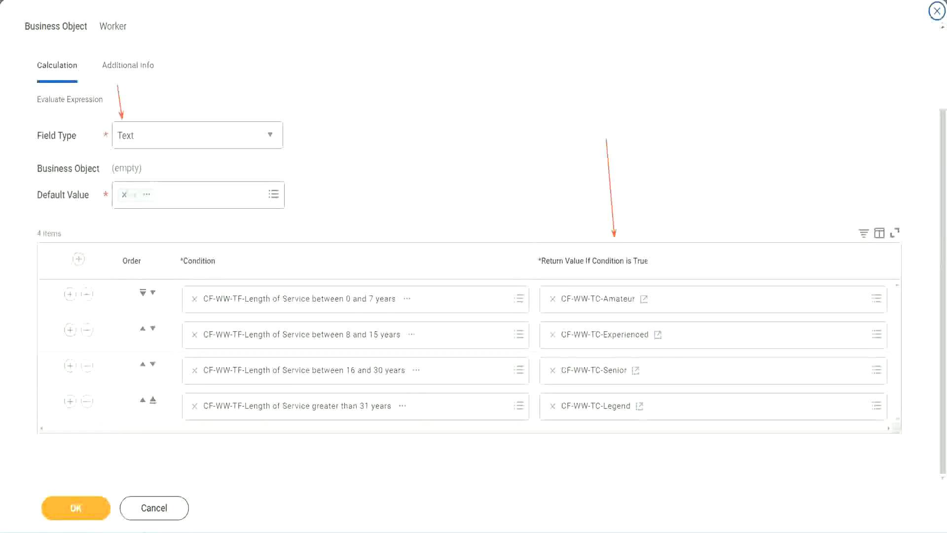
left_click(82, 505)
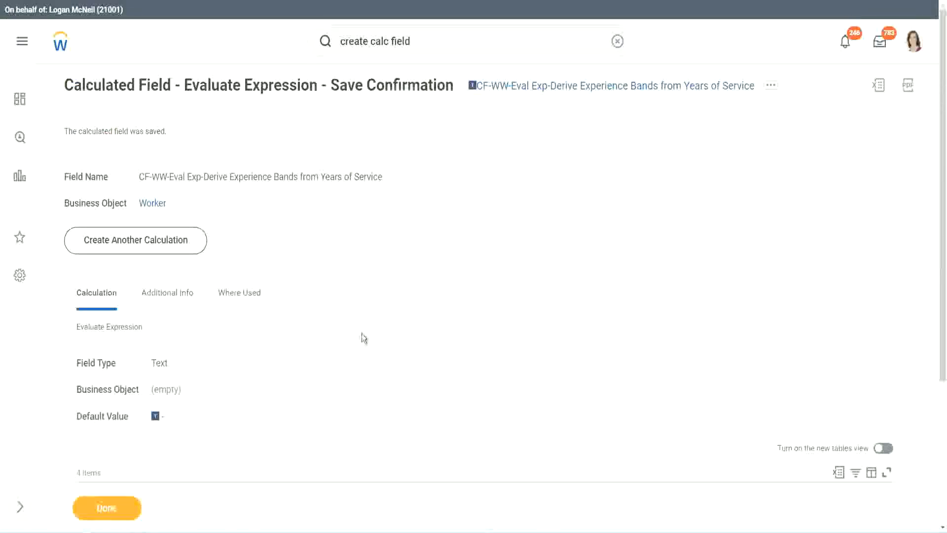
Review the saved experience bands field, copy its name, and close the save confirmation
scroll(362, 337, "down", 4)
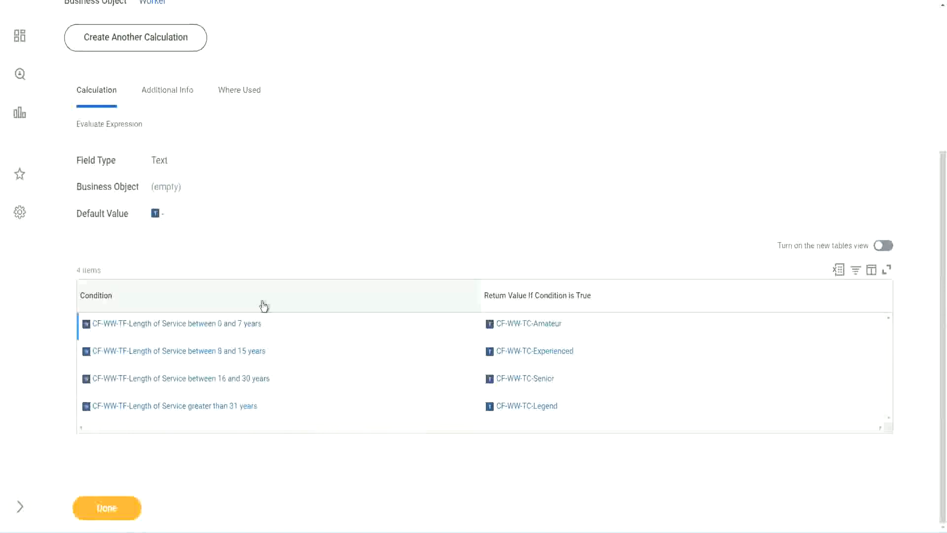
scroll(262, 305, "up", 4)
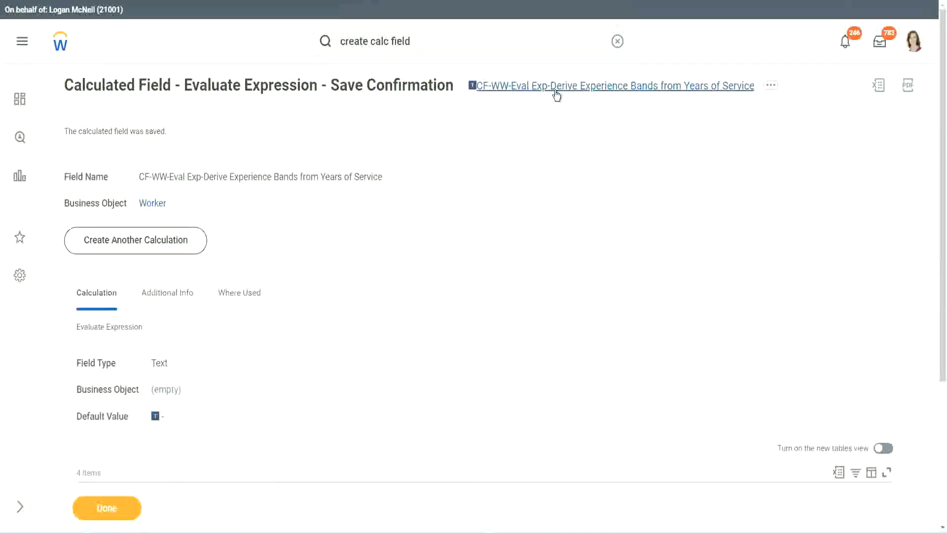
left_click(582, 151)
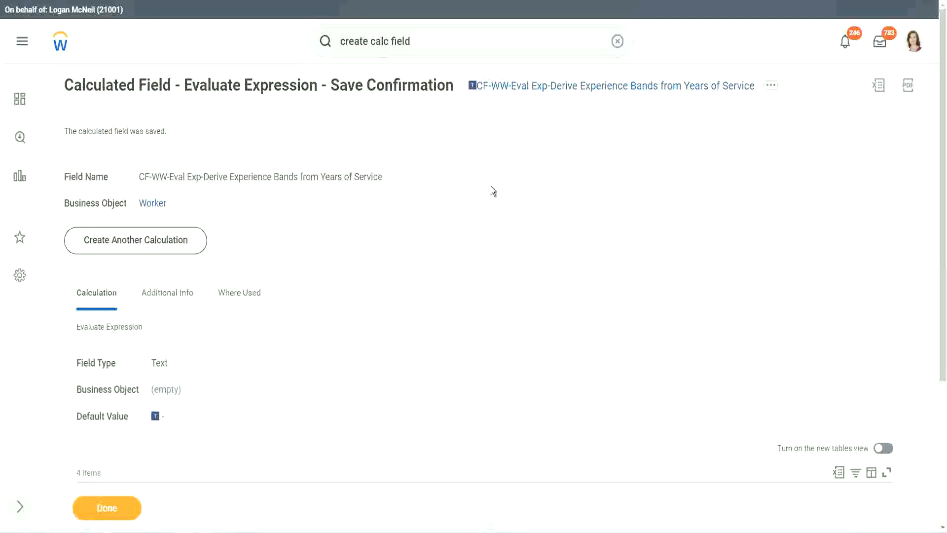
left_click(105, 508)
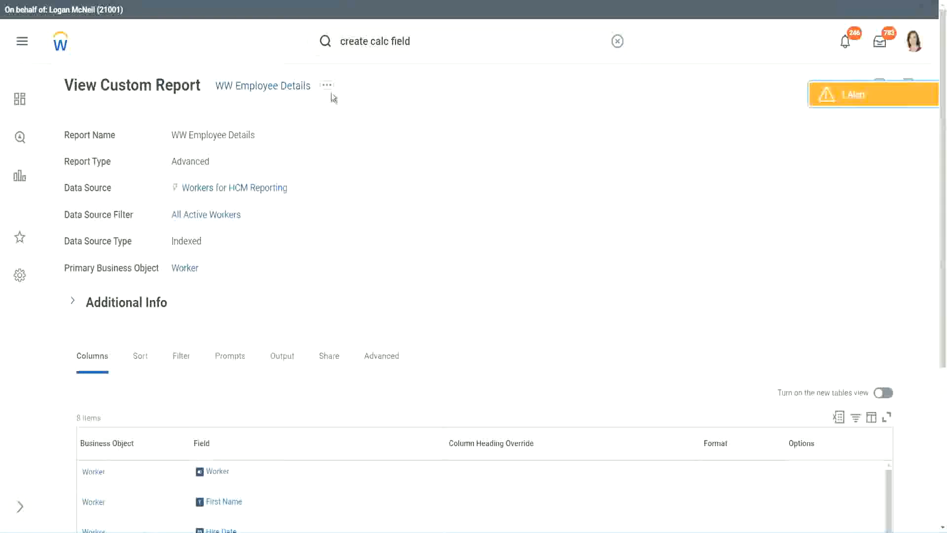
Open the WW Employee Details custom report for editing
left_click(328, 88)
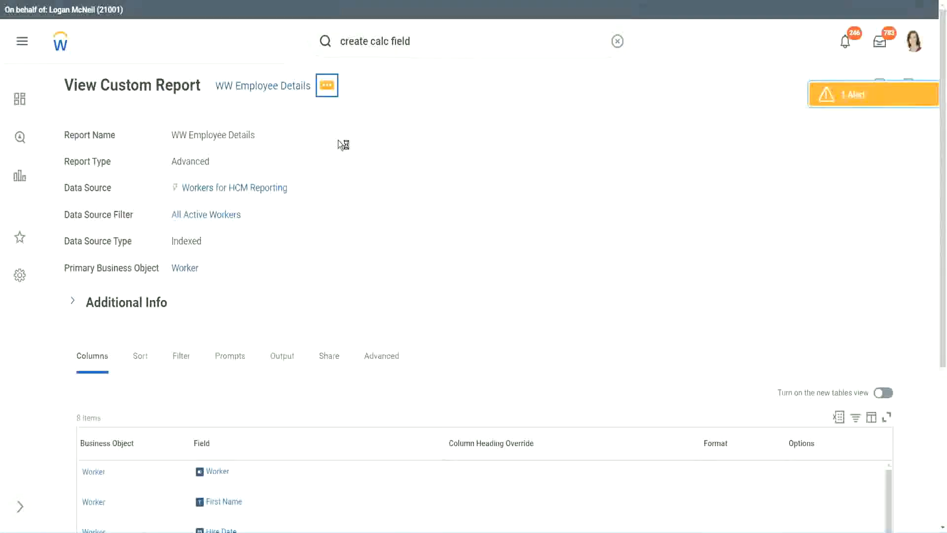
mouse_move(385, 139)
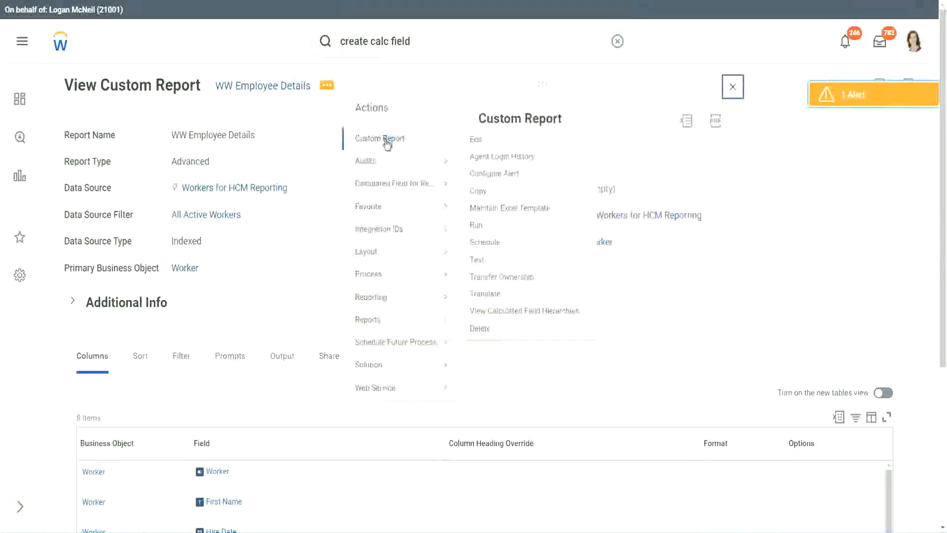
left_click(482, 142)
Add a new Worker row to the report's columns and remove the CF-WW-Substring Text column headed Years of Service
scroll(345, 212, "down", 5)
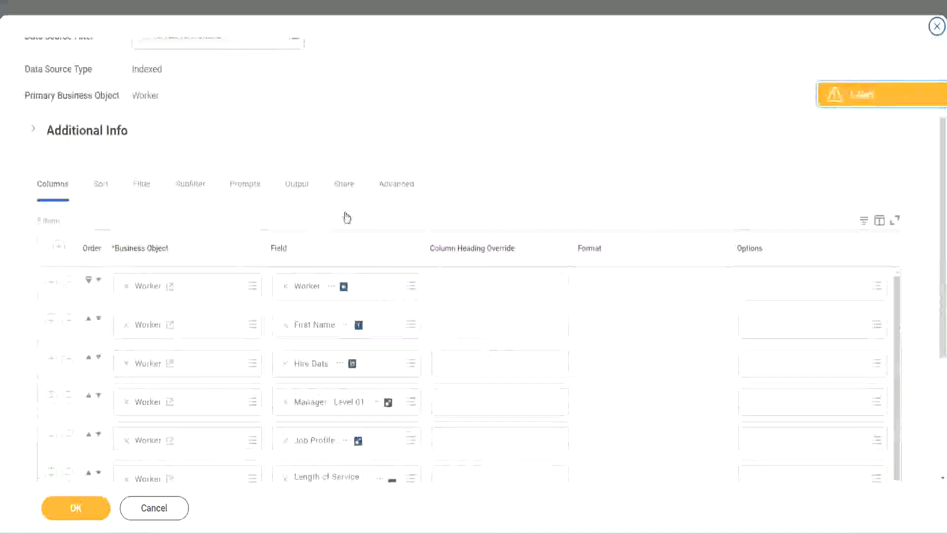
scroll(347, 217, "down", 2)
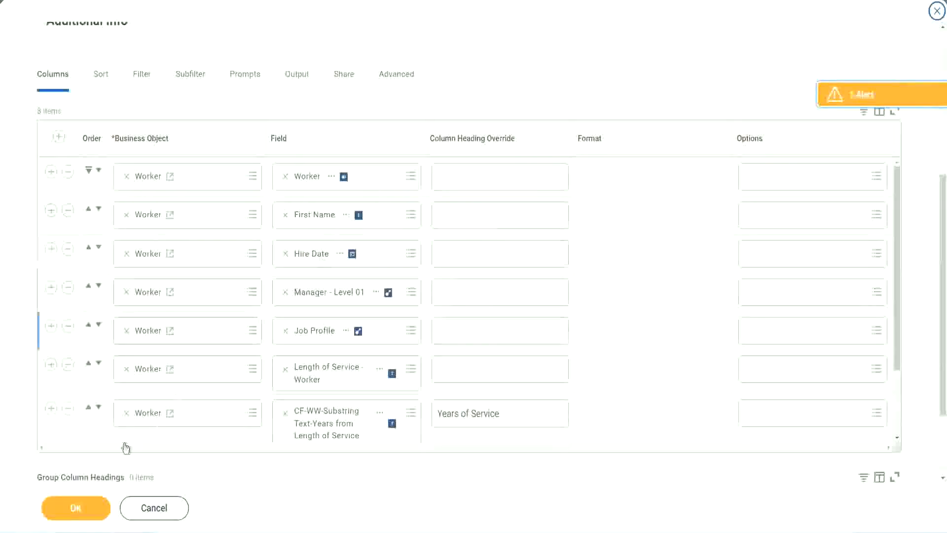
left_click(50, 409)
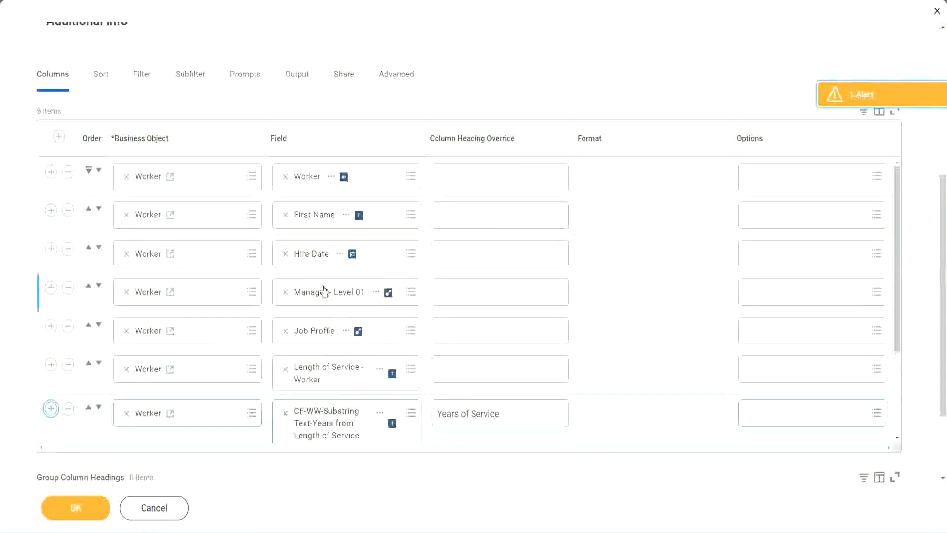
scroll(495, 324, "down", 2)
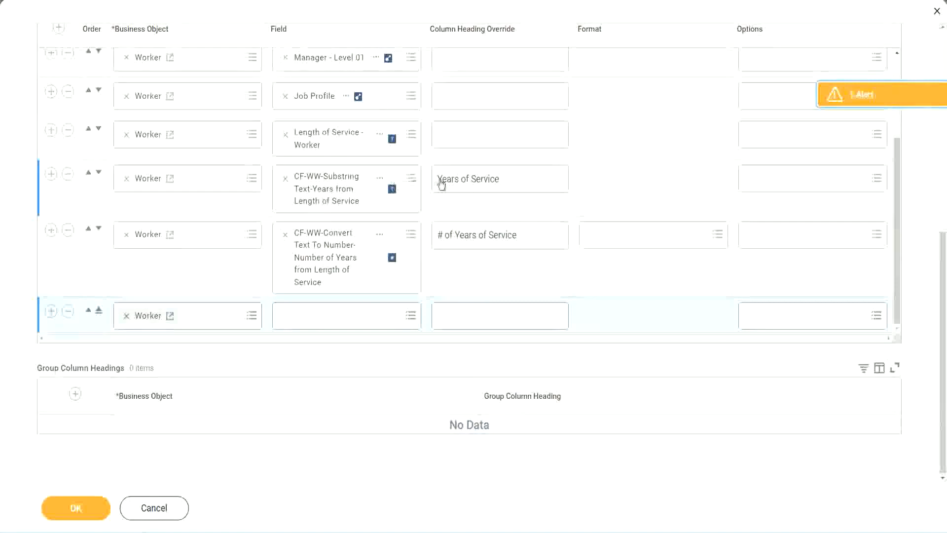
left_click(68, 175)
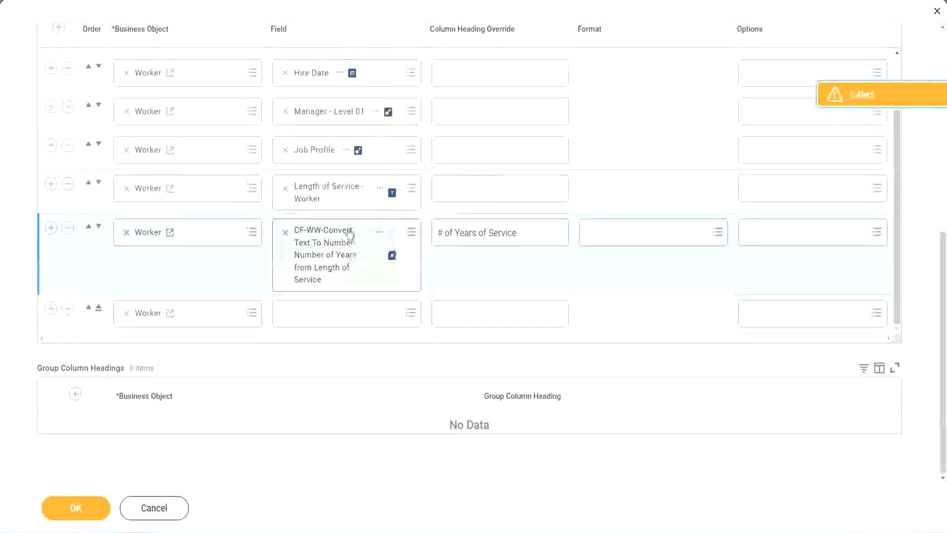
Set the new row's field to CF-WW-Eval Exp-Derive Experience Bands from Years of Service, head it Experience Bands, and save the report
left_click(310, 312)
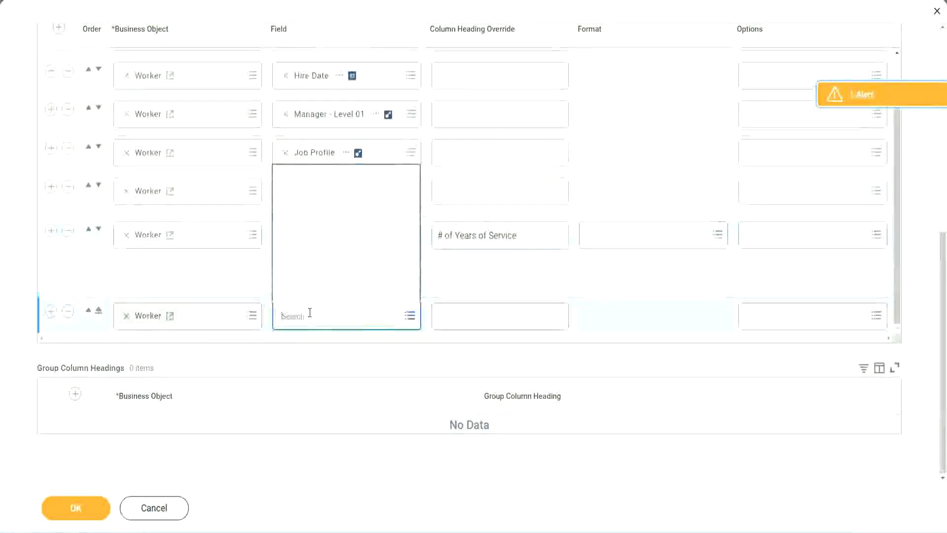
key("ctrl+v")
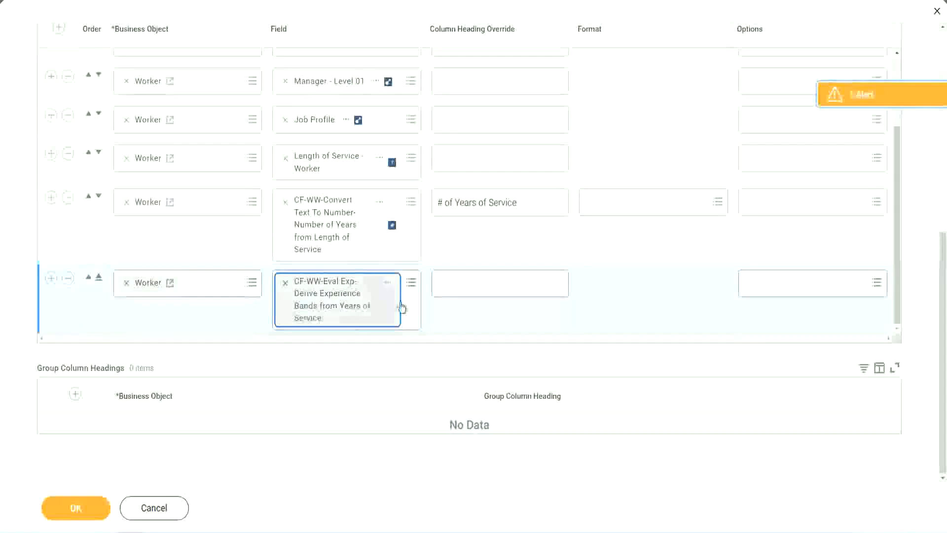
left_click(483, 284)
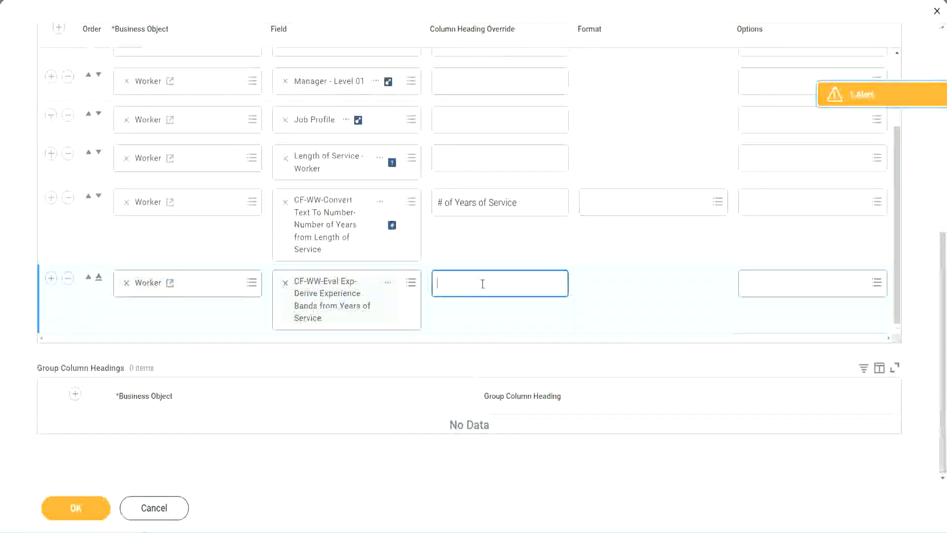
type("E")
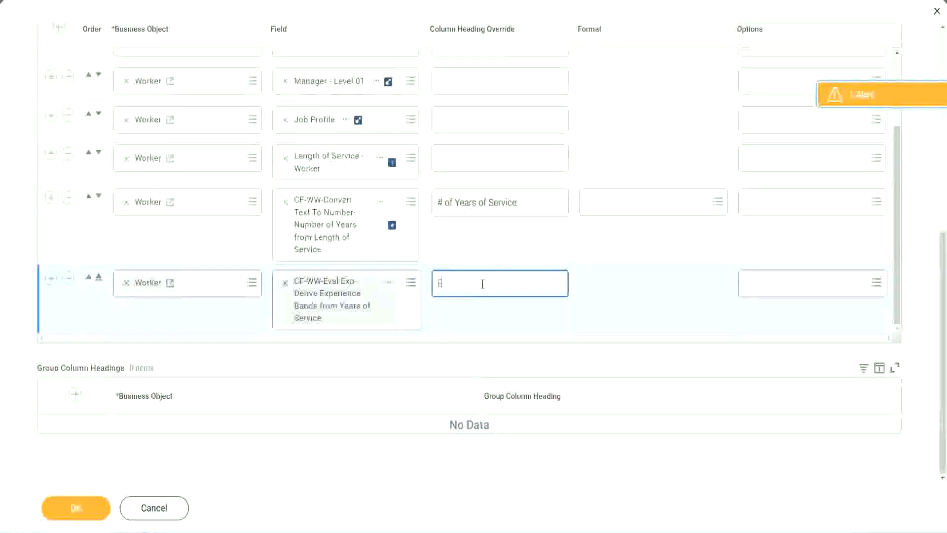
type("xperience")
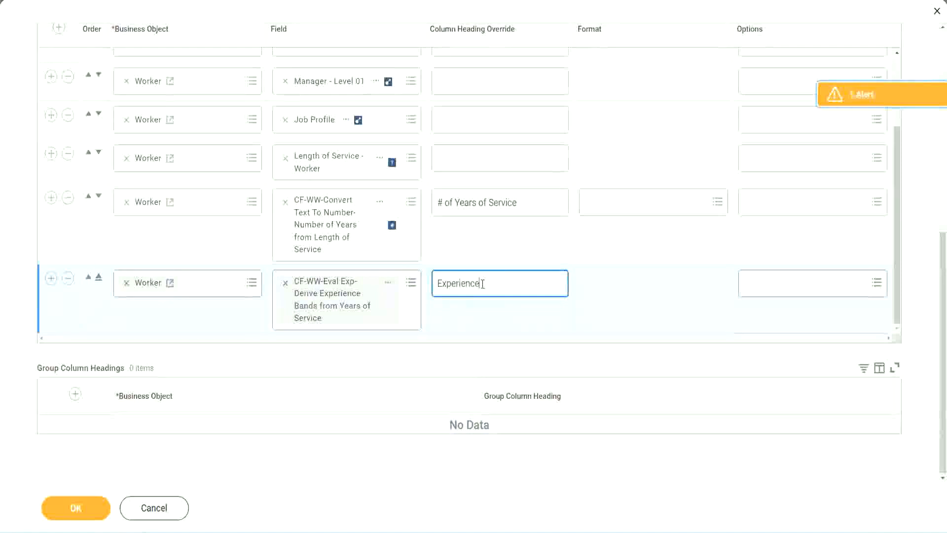
type(" Bands")
left_click(94, 510)
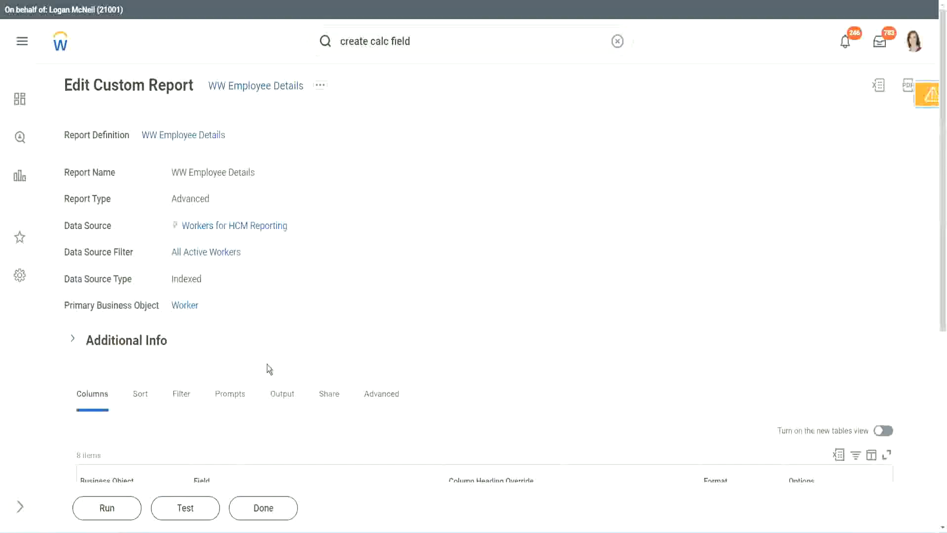
Run the report with all worker type prompts left blank and inspect the first worker's number of years of service
scroll(129, 500, "down", 4)
left_click(118, 503)
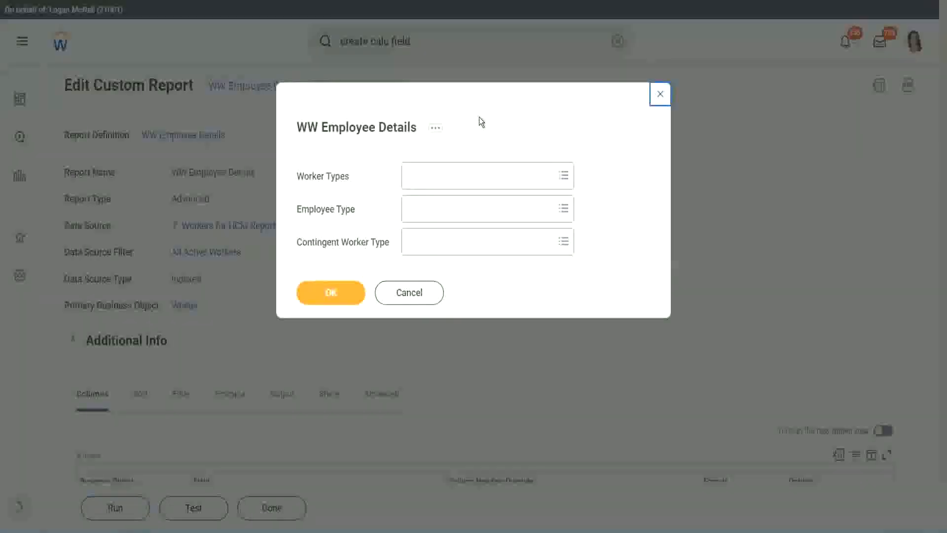
left_click(328, 292)
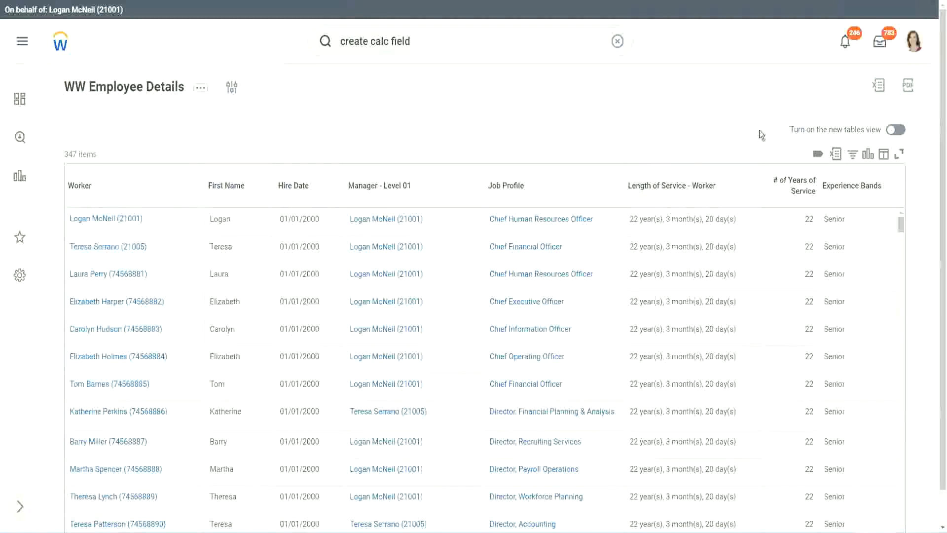
scroll(759, 130, "down", 1)
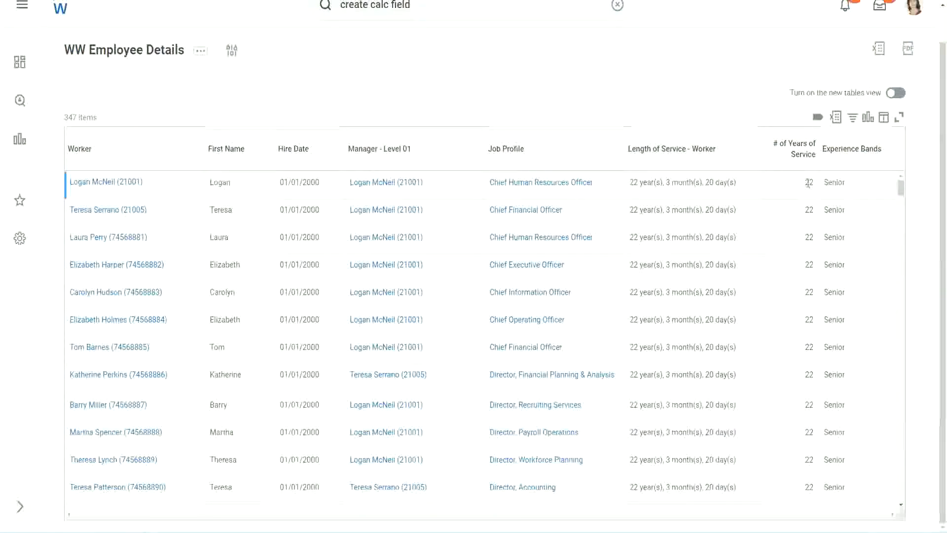
double_click(809, 182)
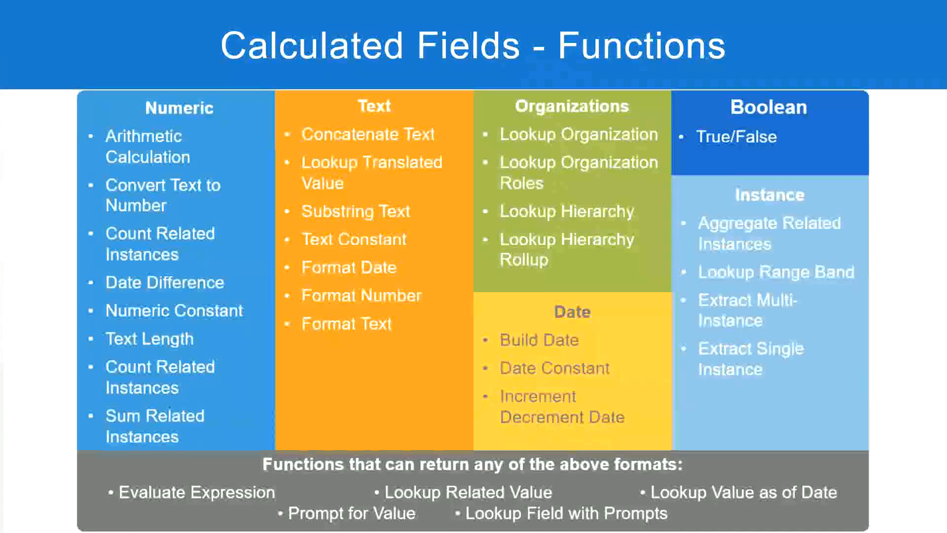
Switch to the Notepad++ notes and check the year range defined for the Senior band
key("alt+Tab")
left_click(241, 173)
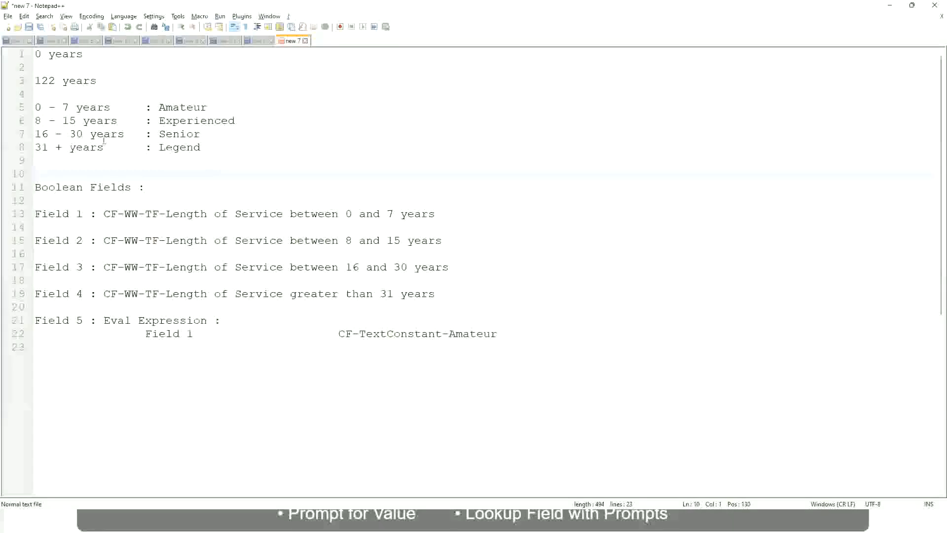
left_click(162, 134)
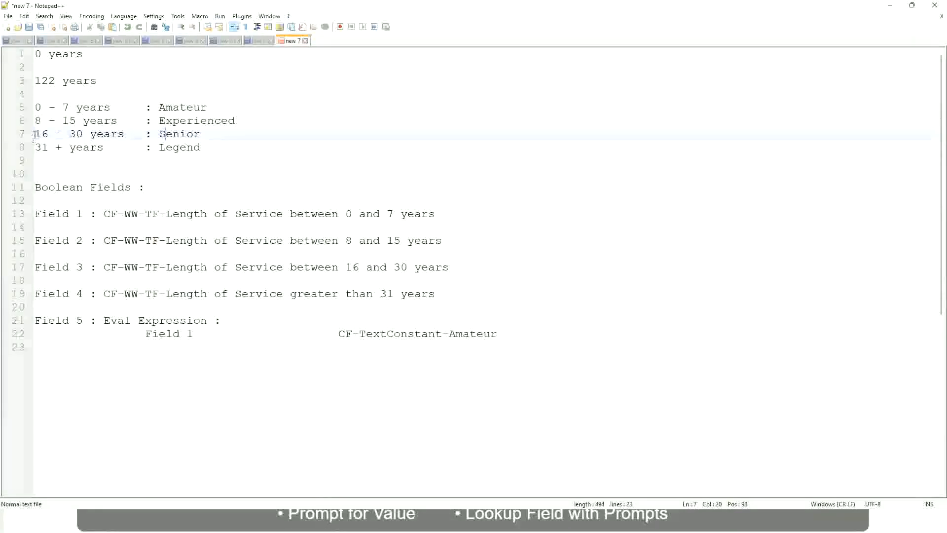
left_click_drag(34, 134, 90, 134)
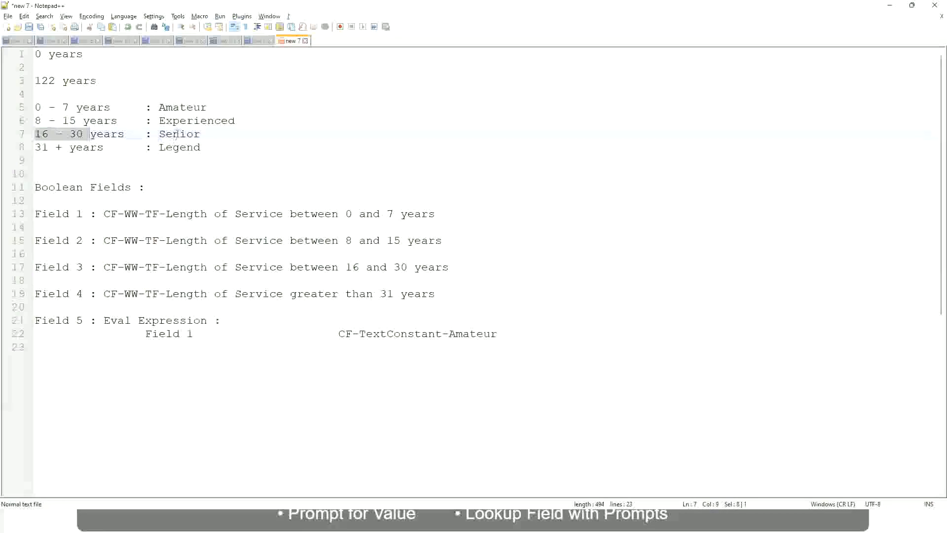
double_click(175, 133)
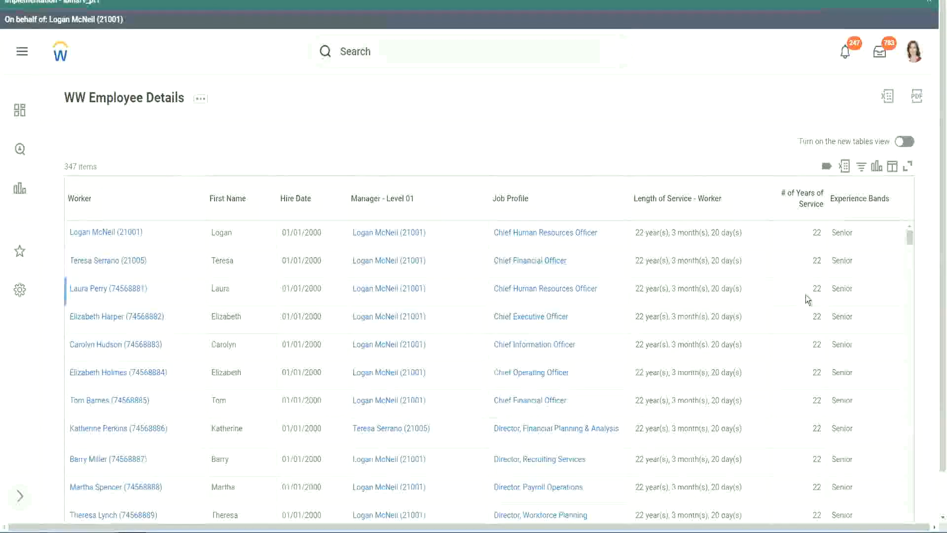
Compare the number of years of service with the Experience Bands value across the report's rows
scroll(806, 295, "down", 3)
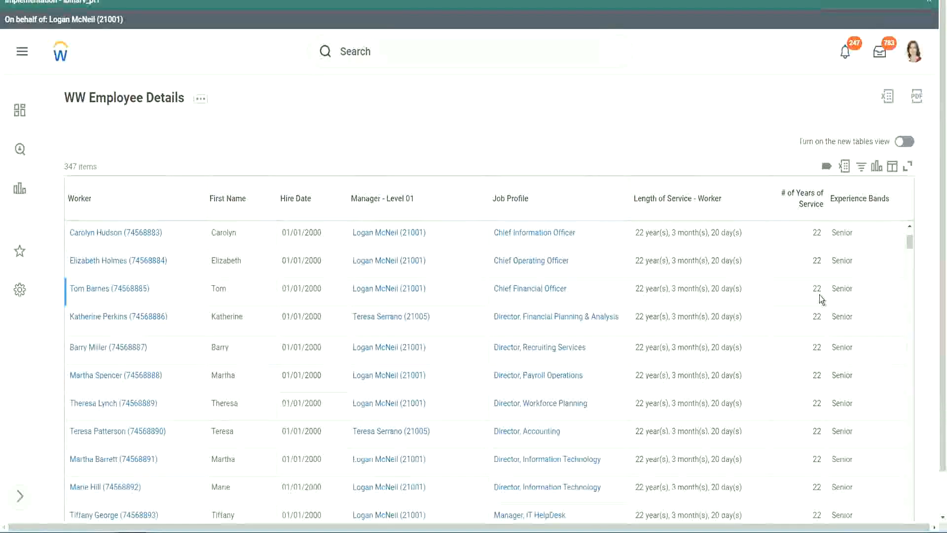
scroll(819, 296, "down", 7)
scroll(825, 327, "down", 8)
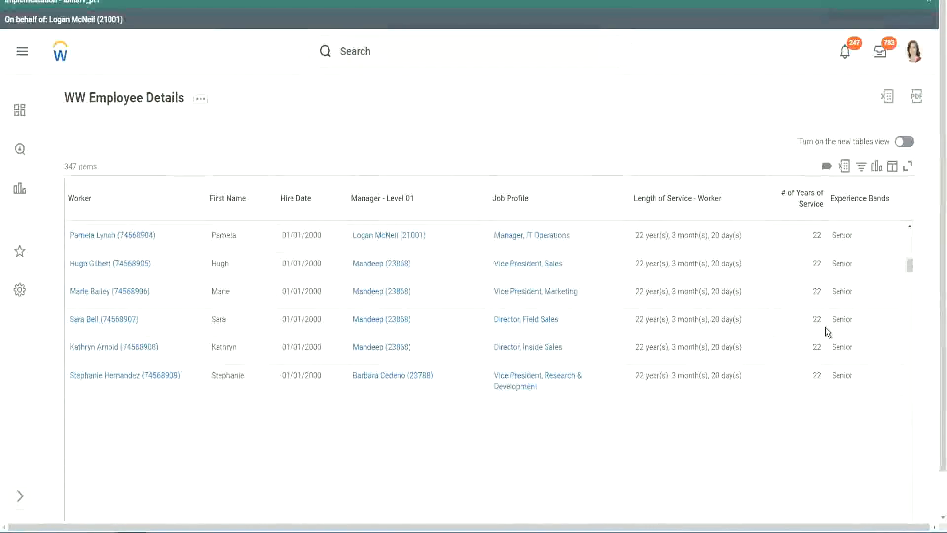
scroll(844, 344, "down", 1)
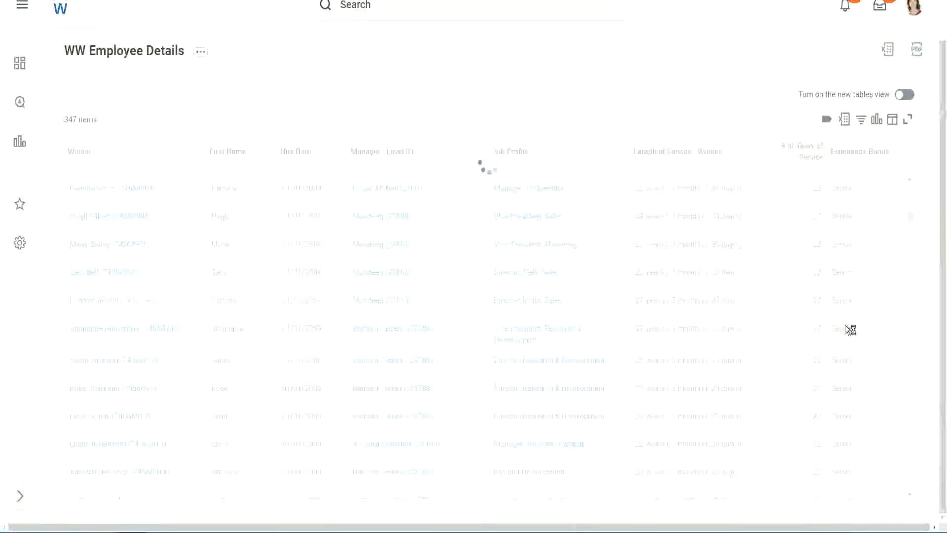
scroll(877, 279, "down", 5)
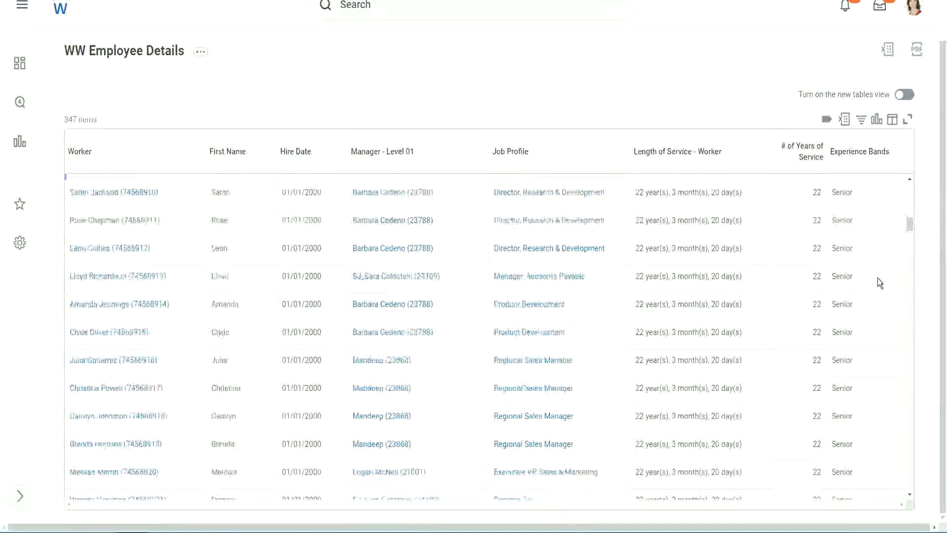
scroll(879, 282, "down", 3)
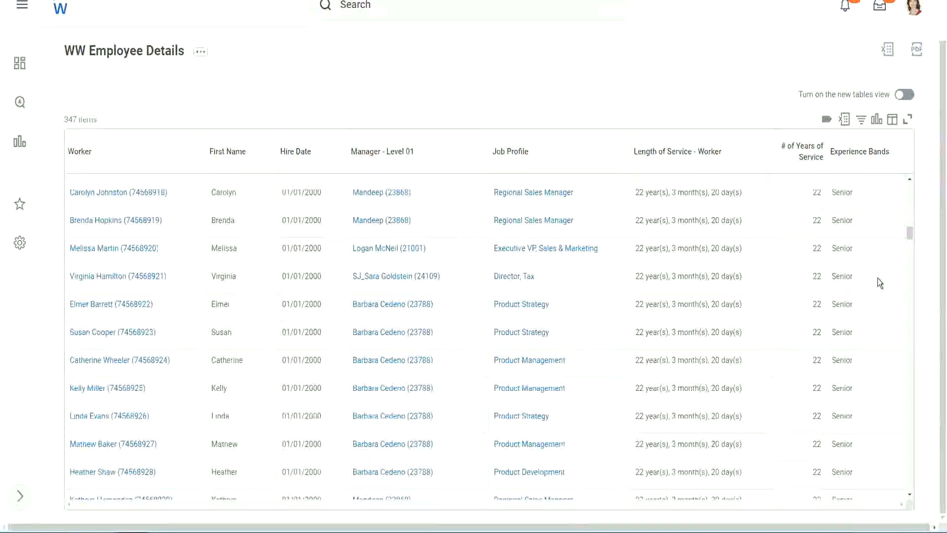
scroll(878, 277, "down", 10)
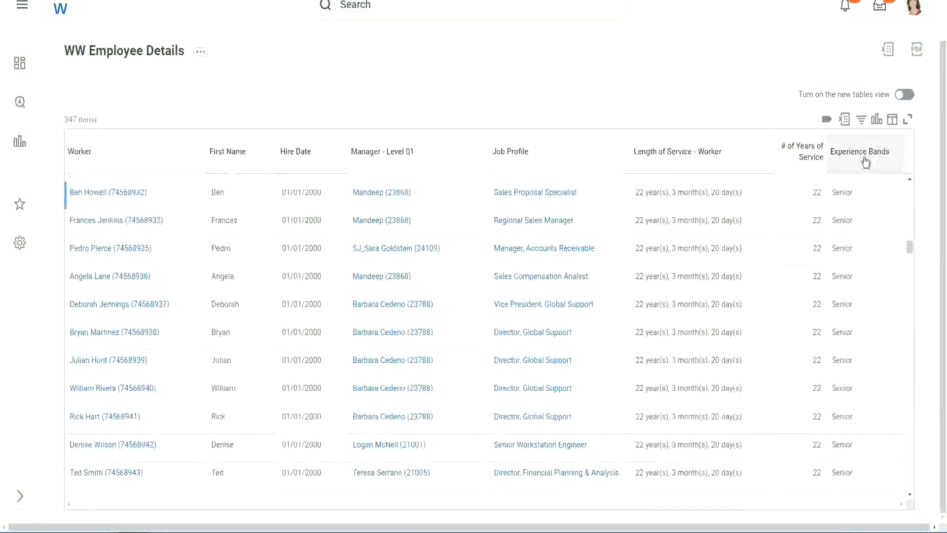
Filter the report's Experience Bands column to values containing Amateur
left_click(863, 161)
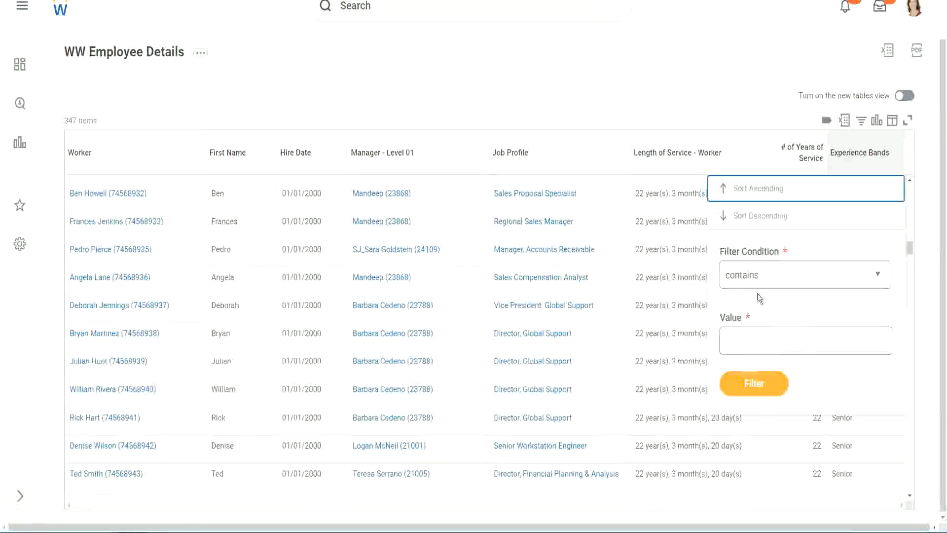
left_click(751, 336)
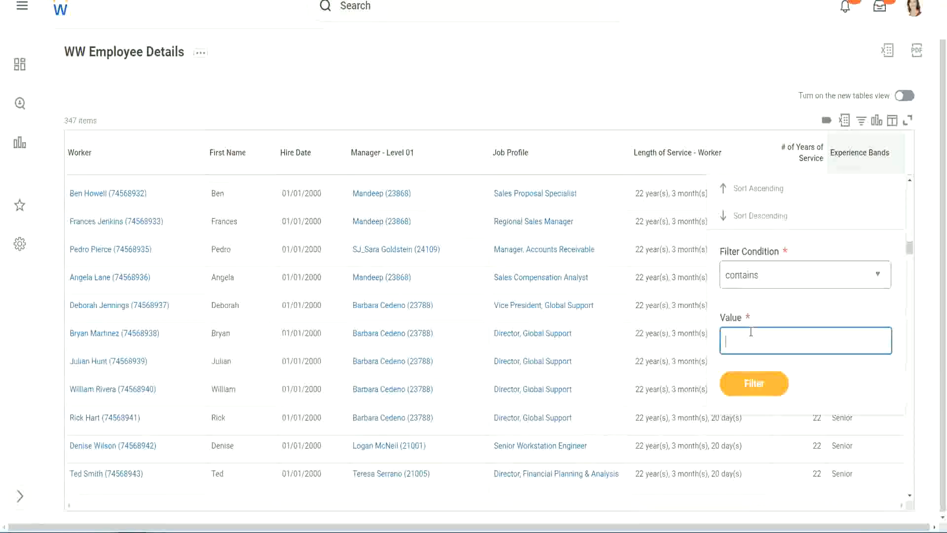
type("Amateur")
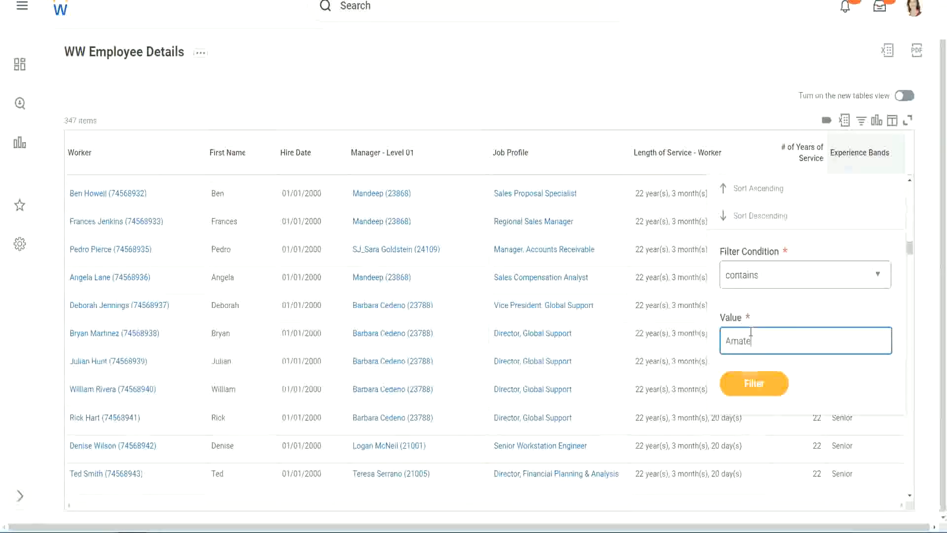
left_click(747, 387)
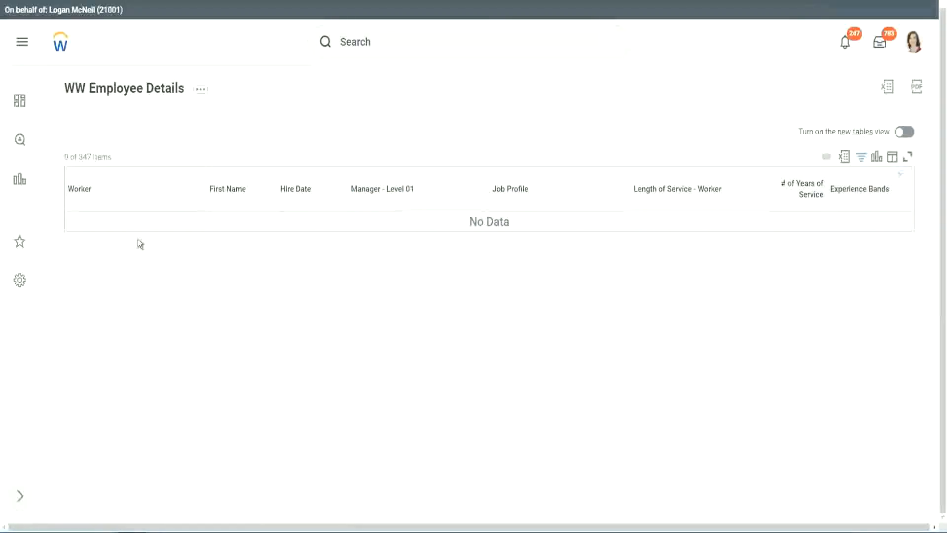
Change the Experience Bands filter value to Legend and apply it
left_click(858, 189)
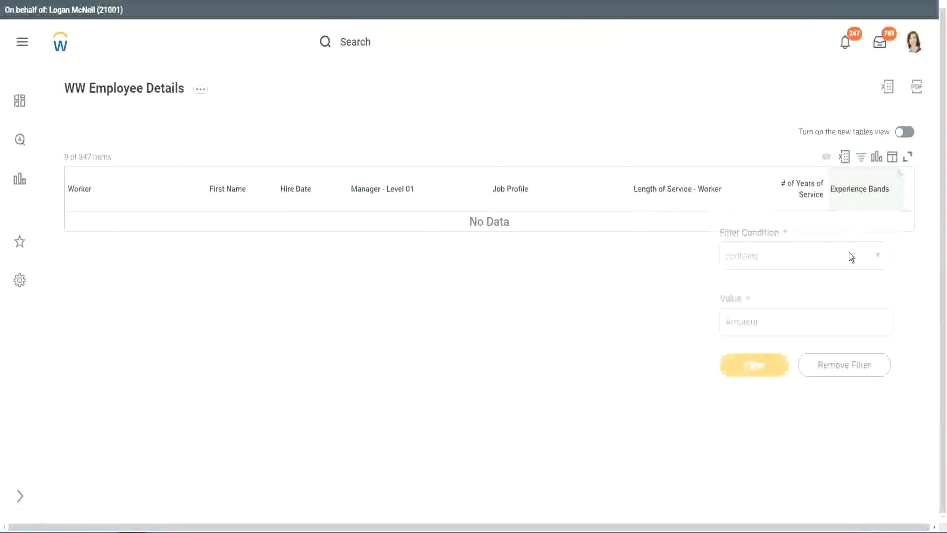
left_click_drag(765, 318, 676, 323)
left_click(754, 365)
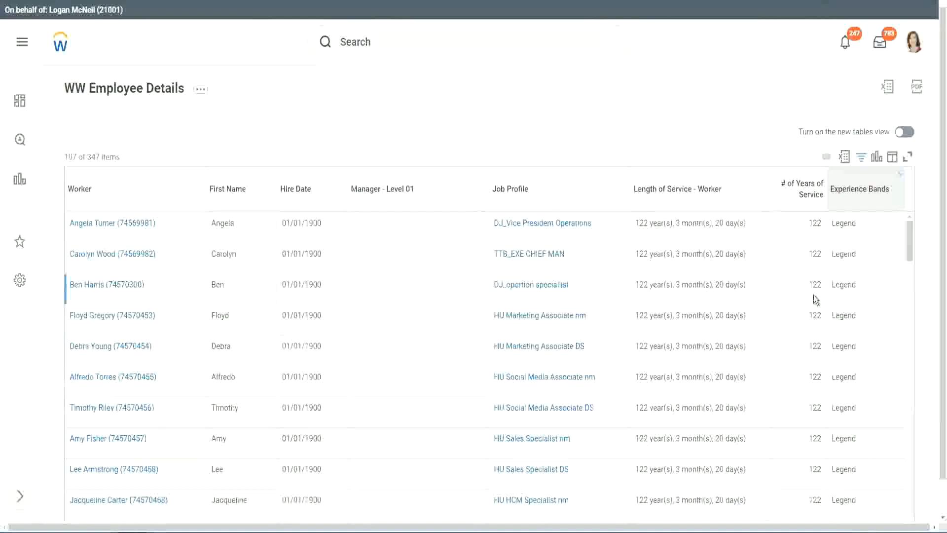
Examine the hire dates and years of service of the Legend workers through to the end of the filtered list
scroll(812, 295, "down", 10)
scroll(812, 295, "down", 5)
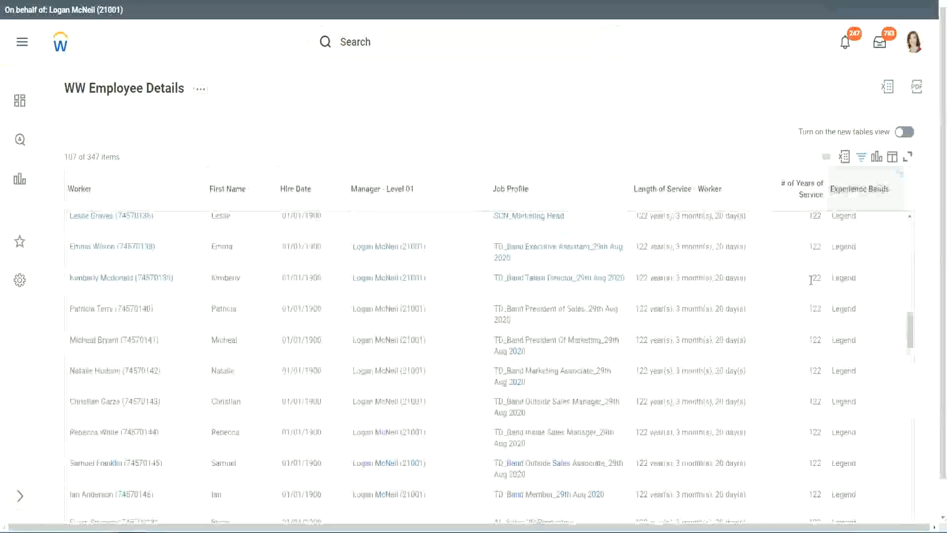
scroll(811, 281, "down", 15)
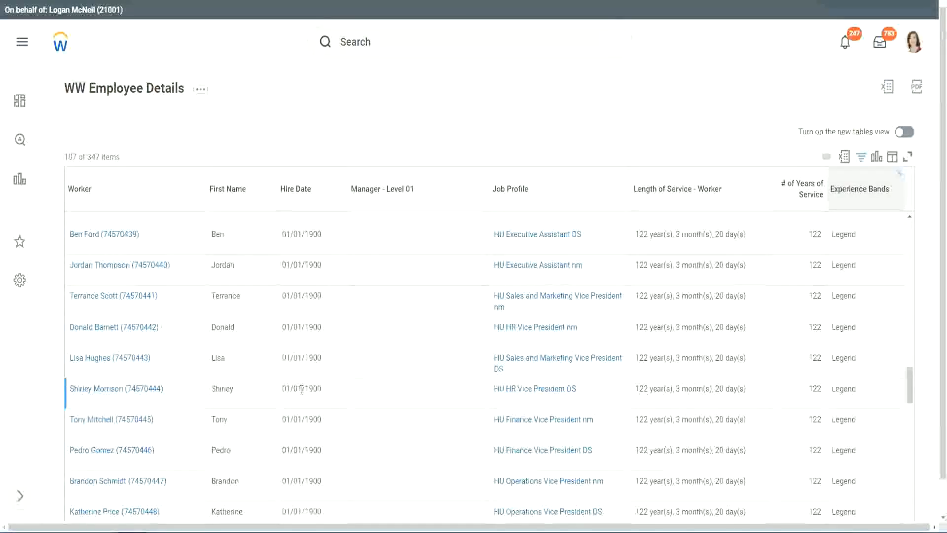
double_click(311, 387)
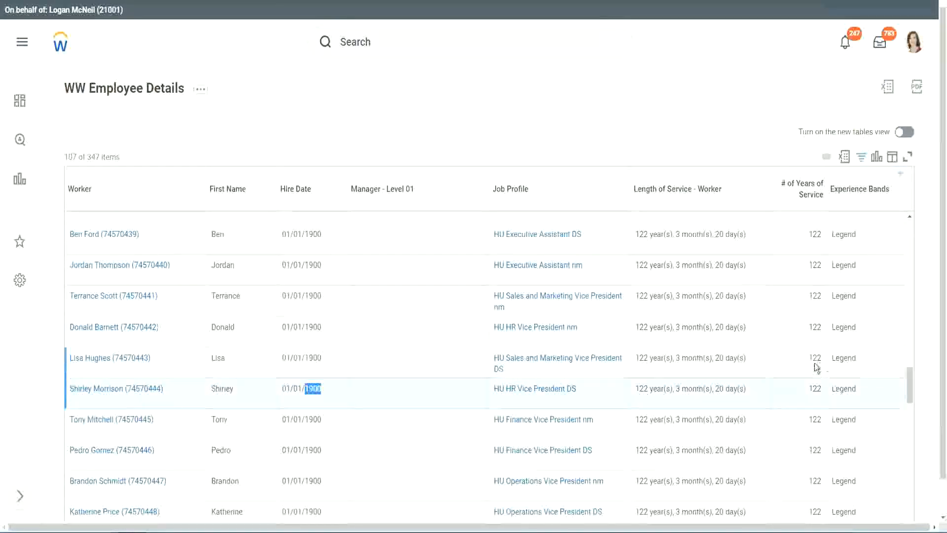
scroll(814, 365, "down", 1)
scroll(803, 366, "down", 3)
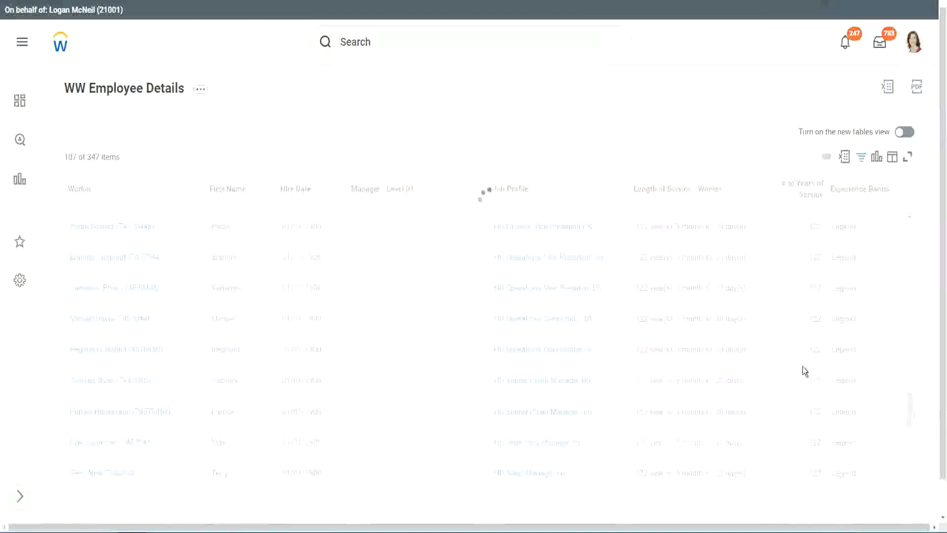
scroll(803, 366, "down", 3)
scroll(803, 366, "down", 20)
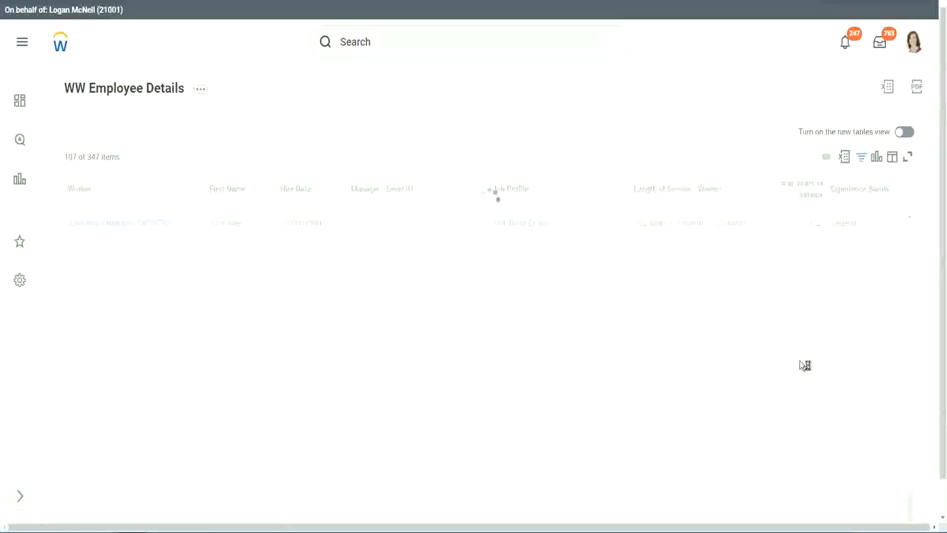
scroll(789, 325, "down", 2)
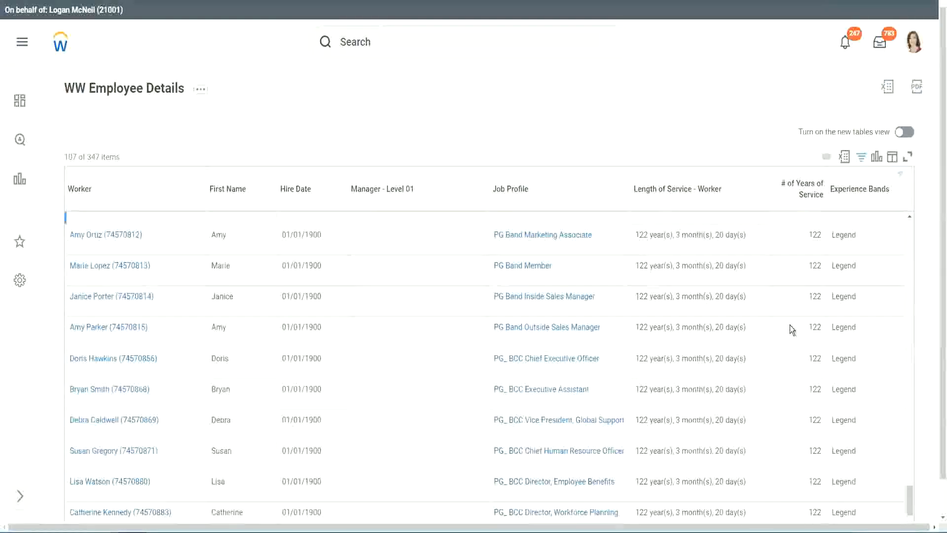
scroll(789, 324, "down", 2)
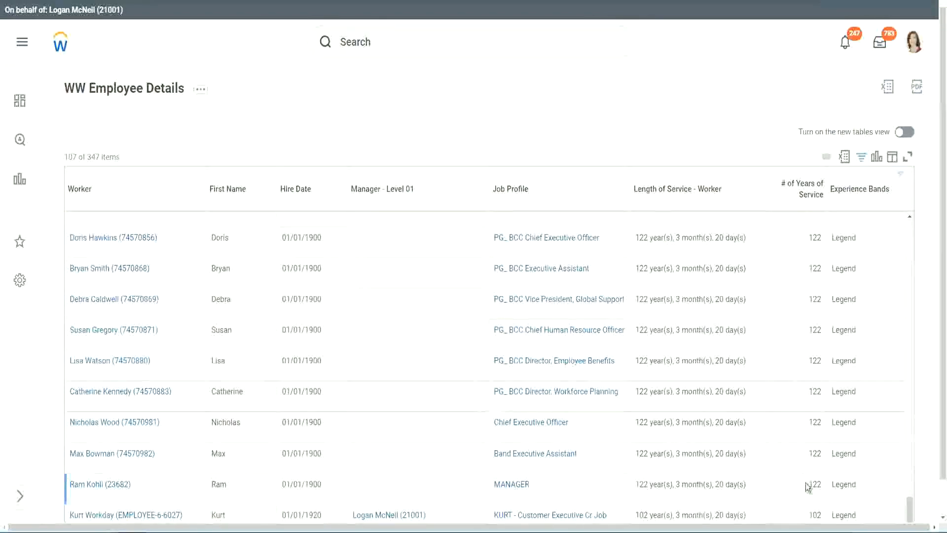
double_click(815, 515)
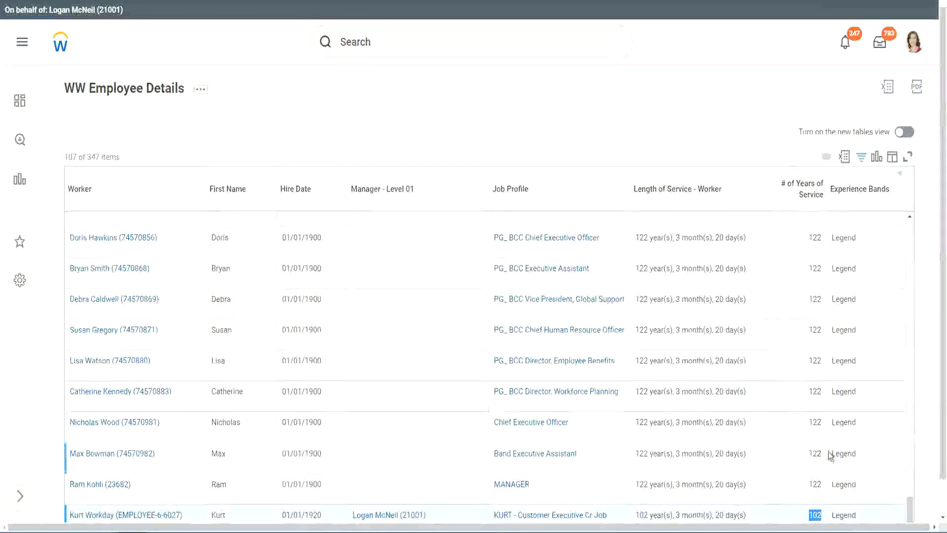
Change the Experience Bands filter value to Experienced and apply it to the report
left_click_drag(815, 422, 823, 423)
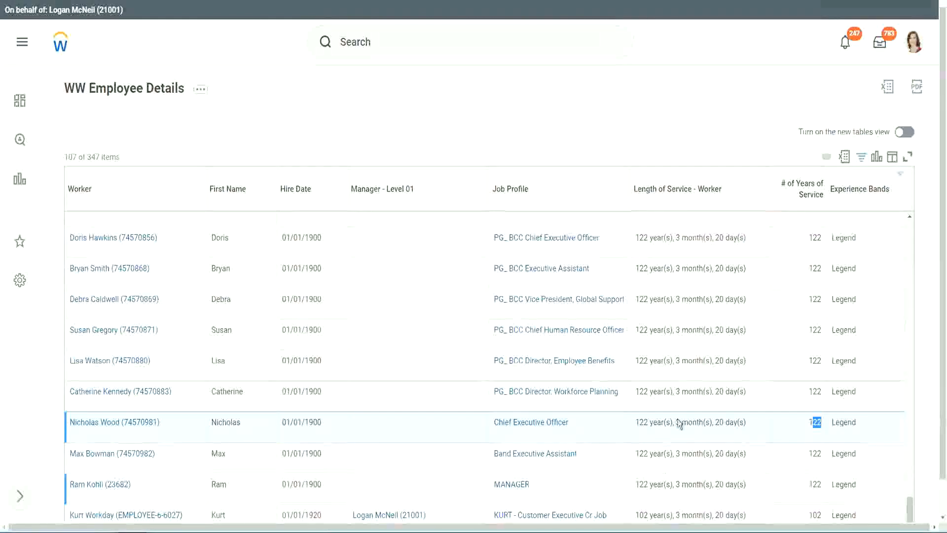
left_click(795, 393)
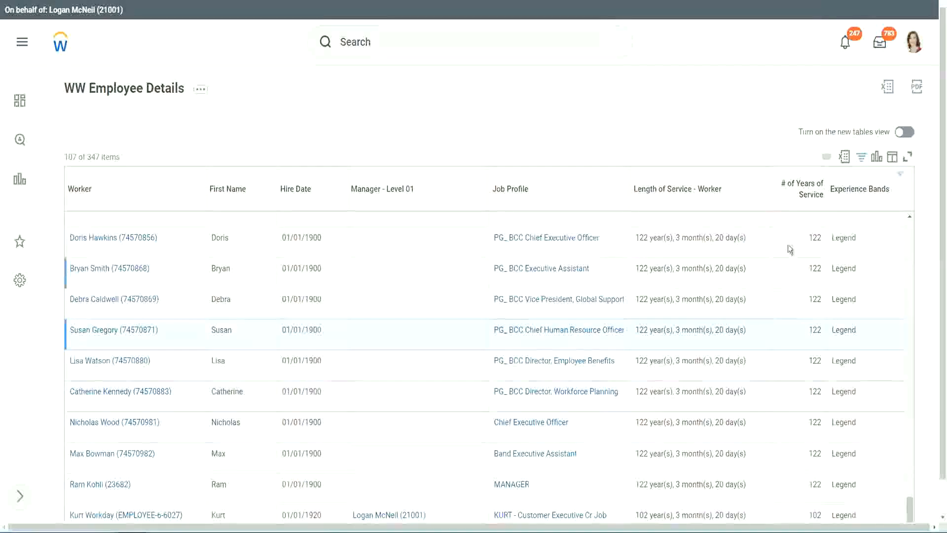
left_click(865, 194)
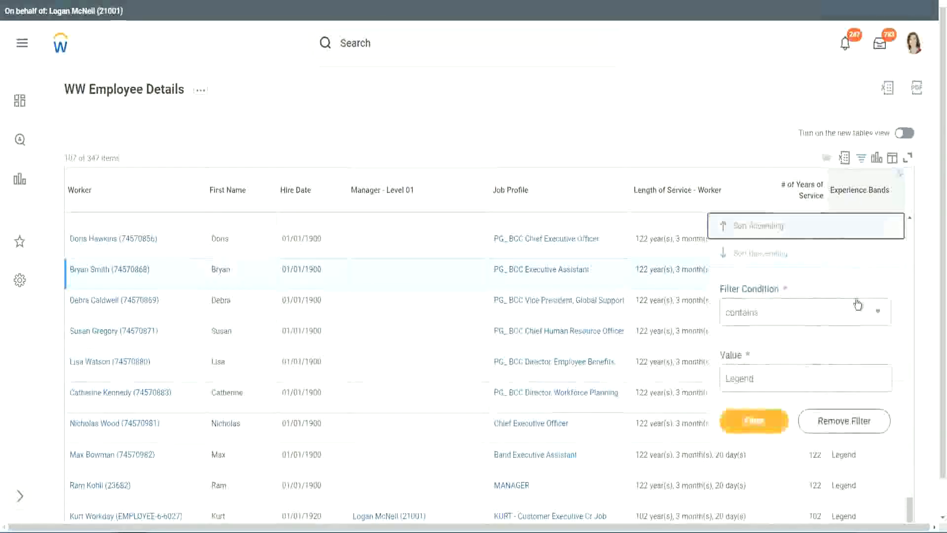
left_click(777, 380)
left_click_drag(777, 381, 653, 381)
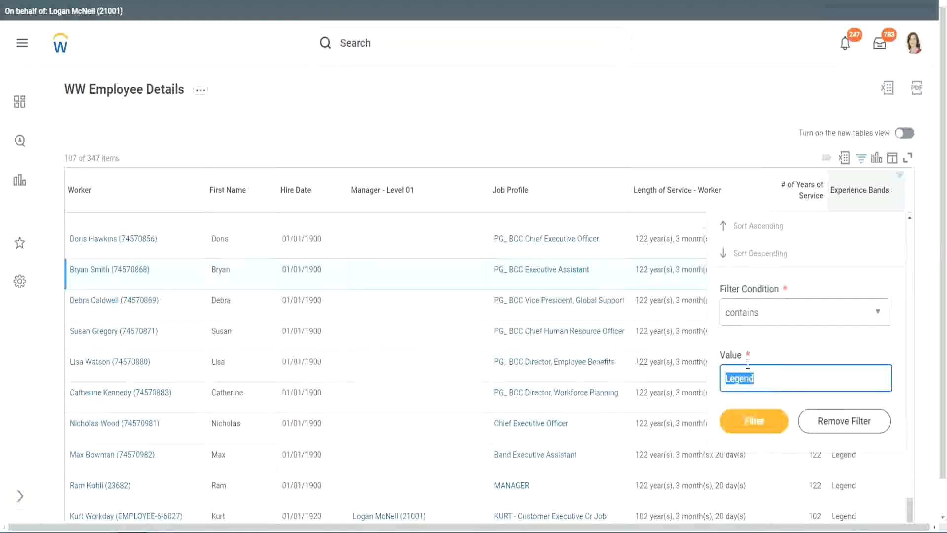
type("Ex")
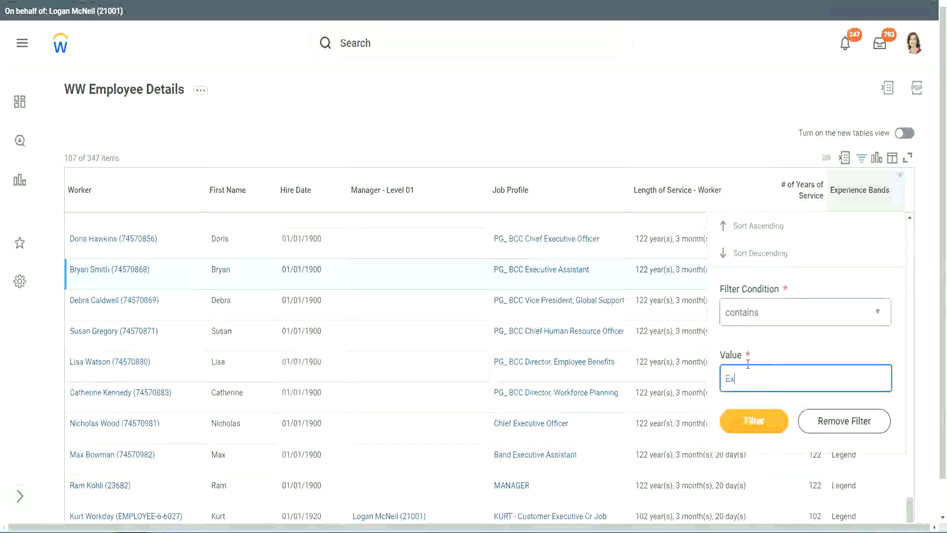
type("per")
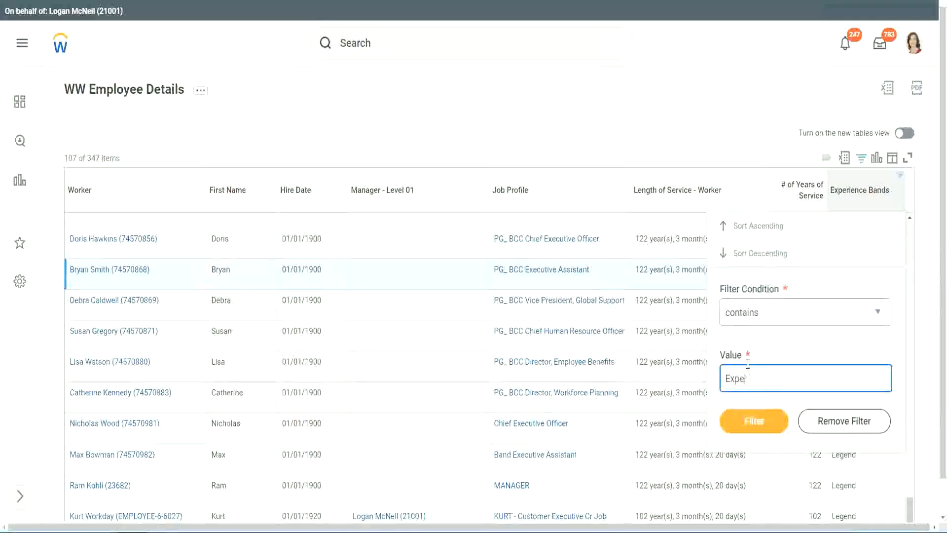
type("ienced")
left_click(760, 419)
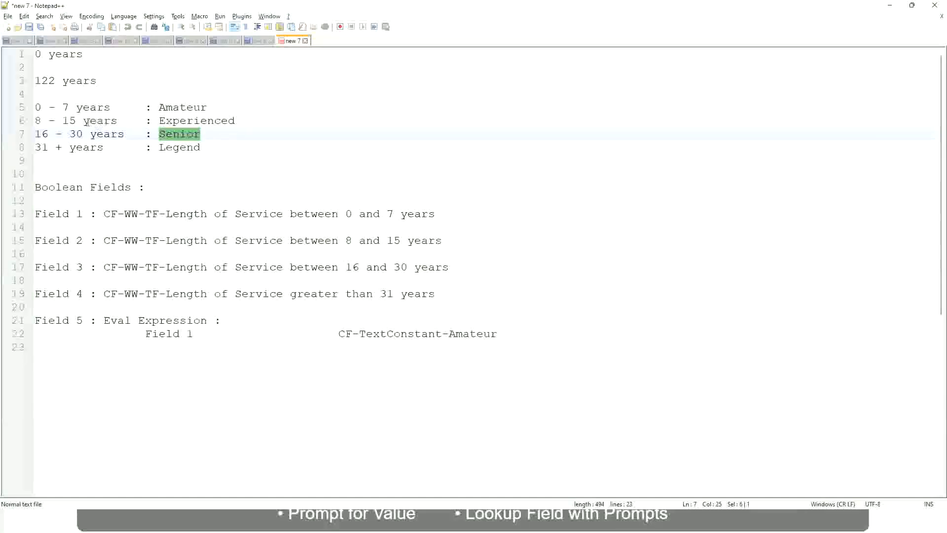
Switch to the Notepad++ notes and check the years range defined for the Experienced band
left_click(85, 122)
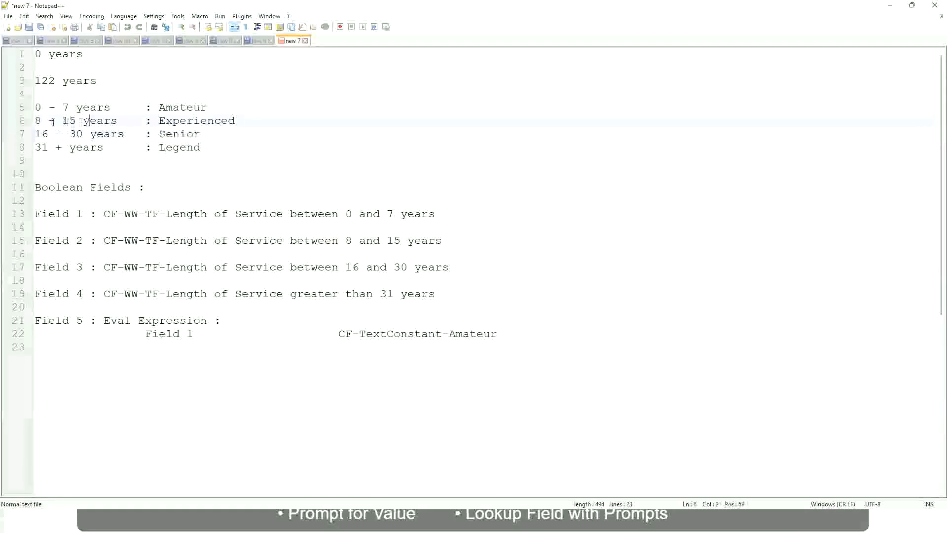
left_click_drag(42, 122, 72, 121)
left_click(79, 122)
left_click(110, 122)
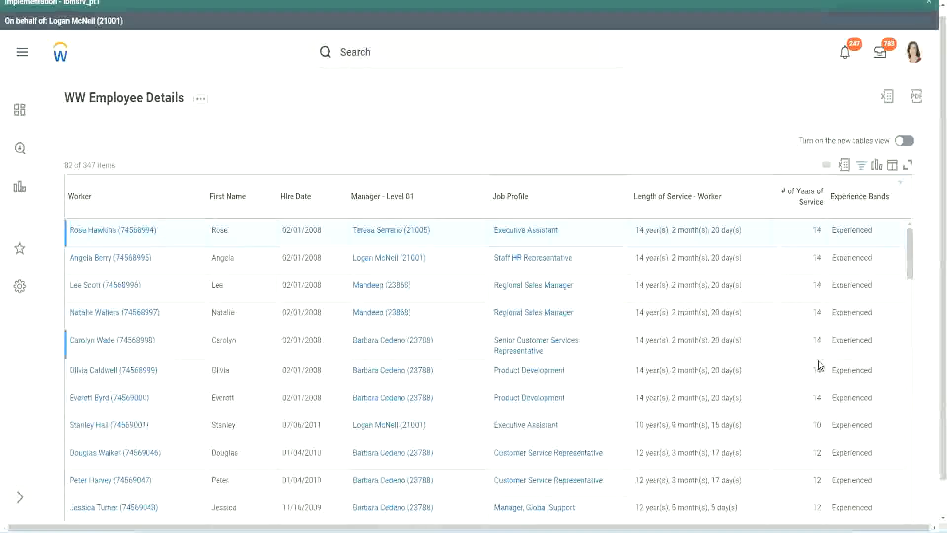
Return to the Workday report and compare the number of years of service with the Experienced band down the filtered rows
scroll(814, 317, "down", 5)
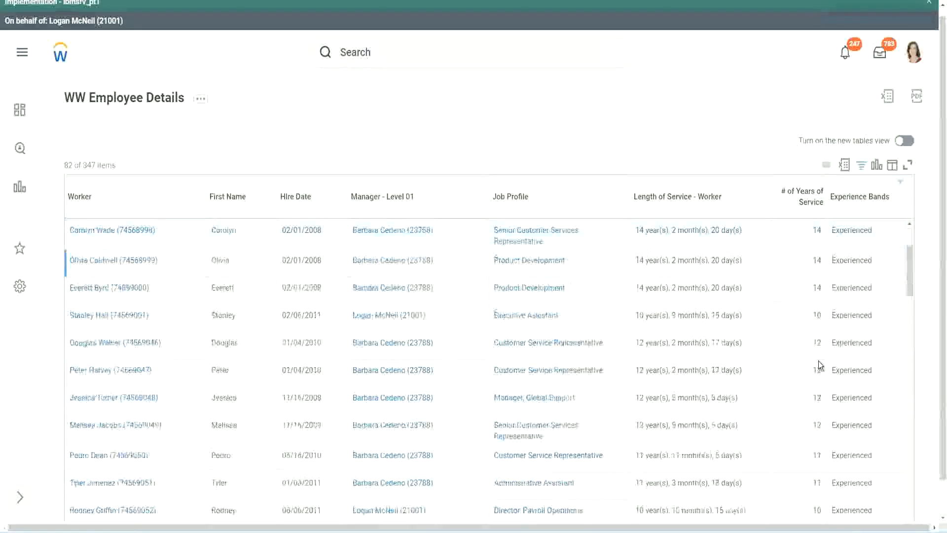
double_click(816, 261)
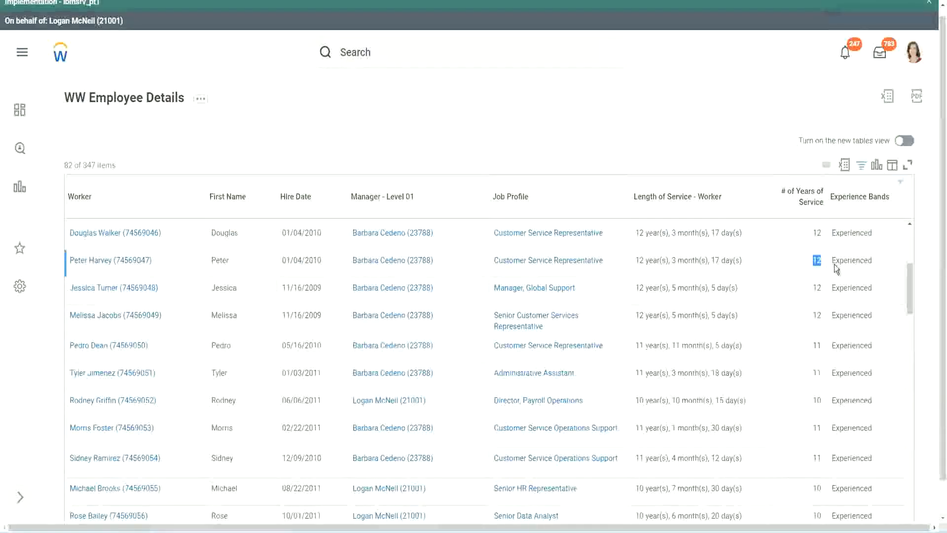
left_click(851, 262)
double_click(851, 262)
scroll(809, 396, "down", 3)
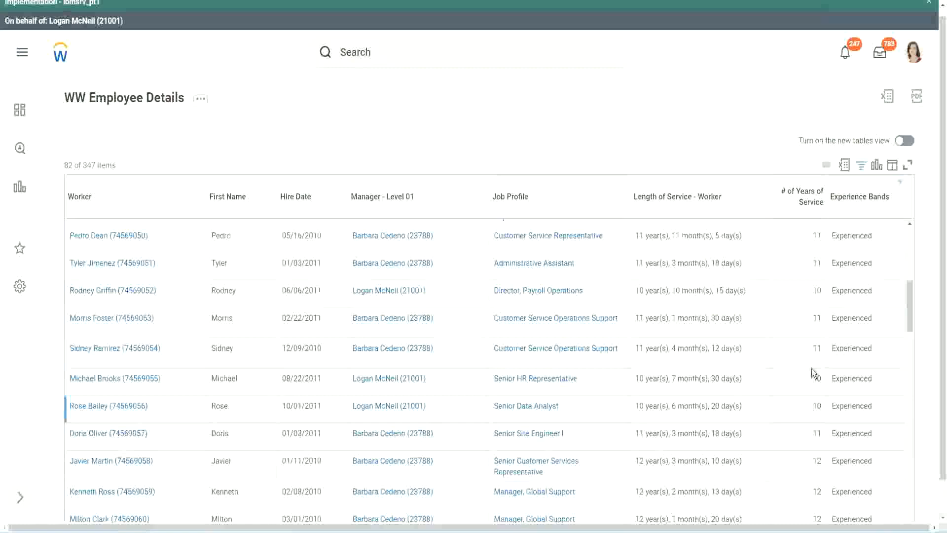
left_click(814, 349)
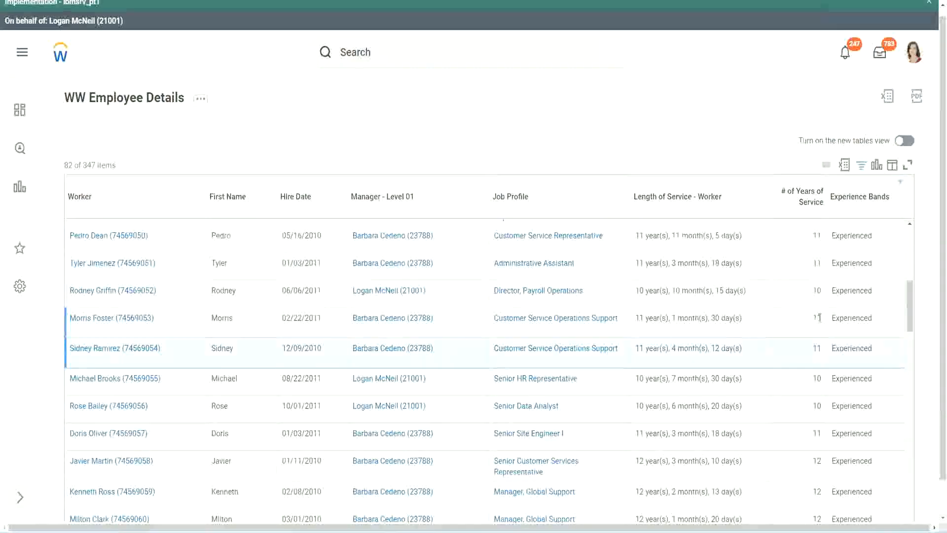
left_click(847, 334)
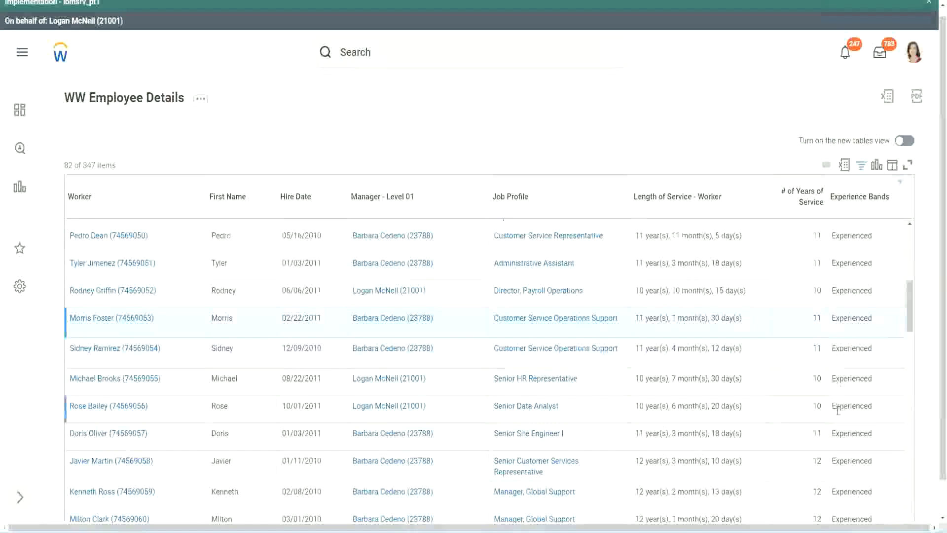
scroll(838, 409, "down", 5)
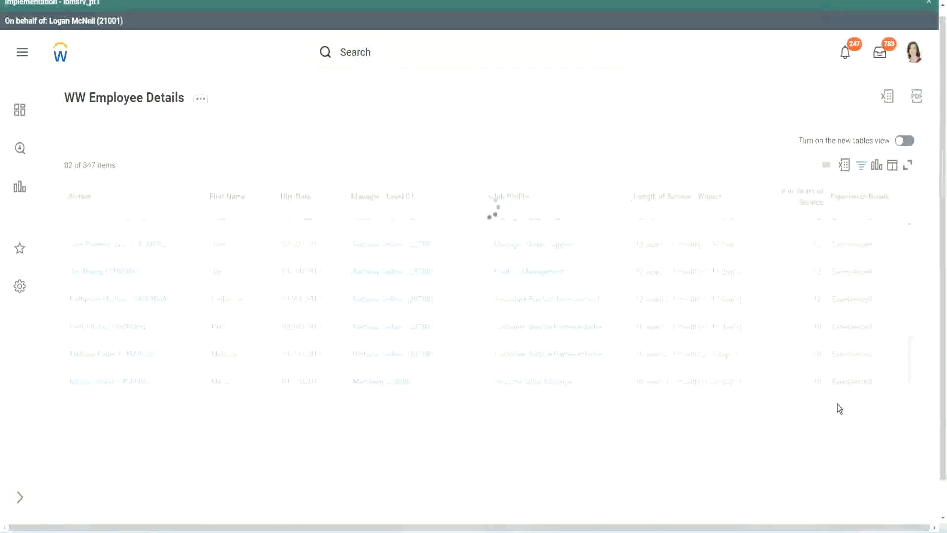